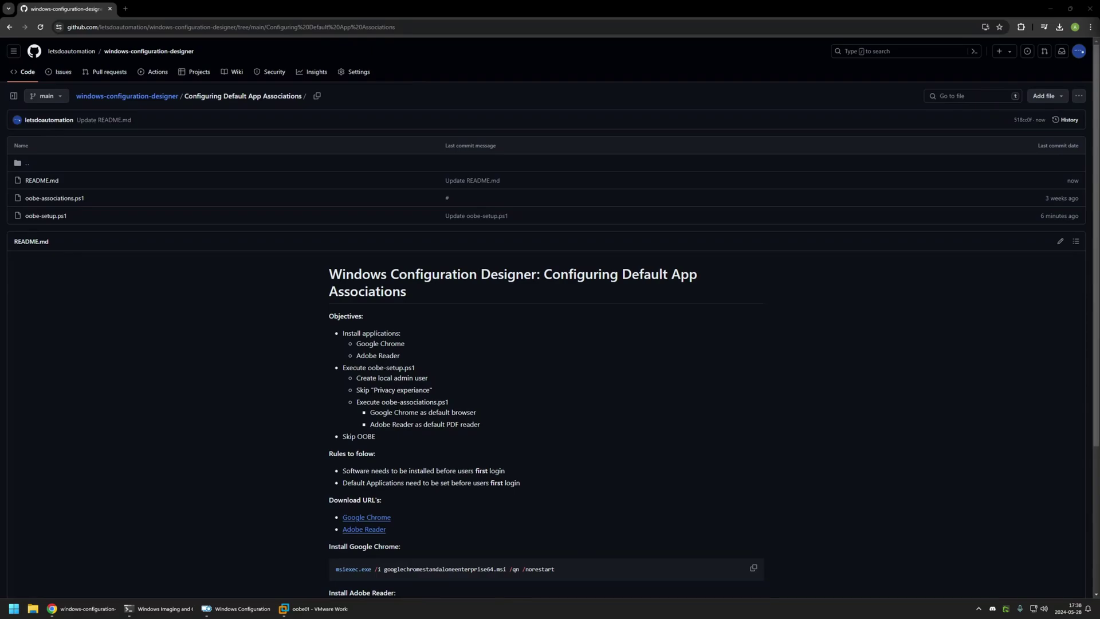
# Step: Examine the README's objectives for application installs, the oobe-setup.ps1 tasks, default app associations and skipping OOBE
pyautogui.moveTo(408, 440); pyautogui.dragTo(317, 329)
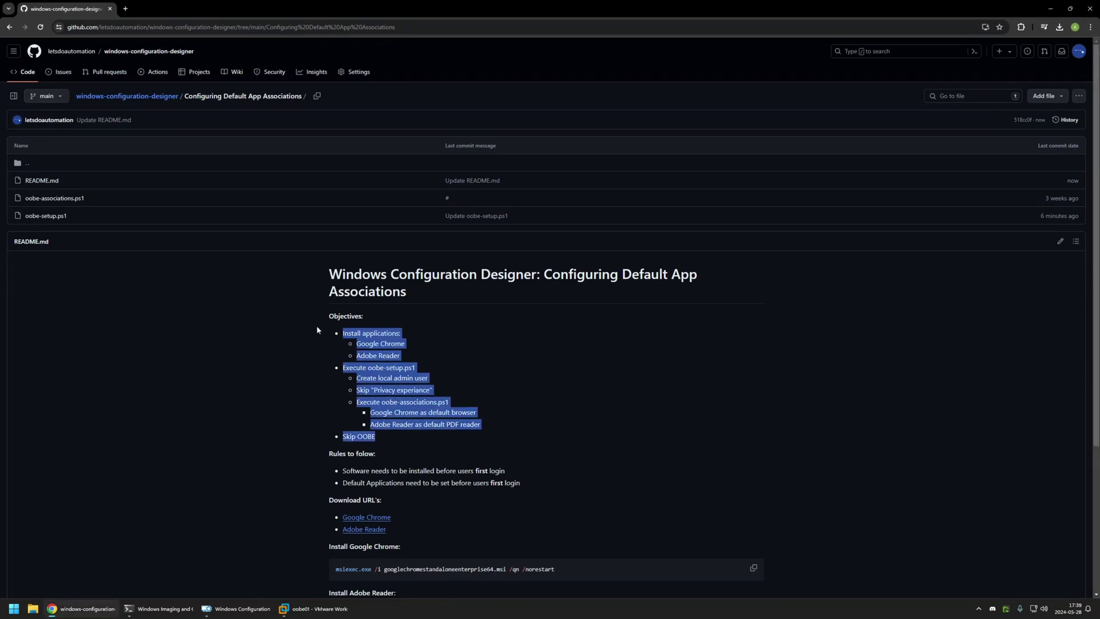
pyautogui.click(431, 360)
pyautogui.moveTo(418, 353); pyautogui.dragTo(342, 346)
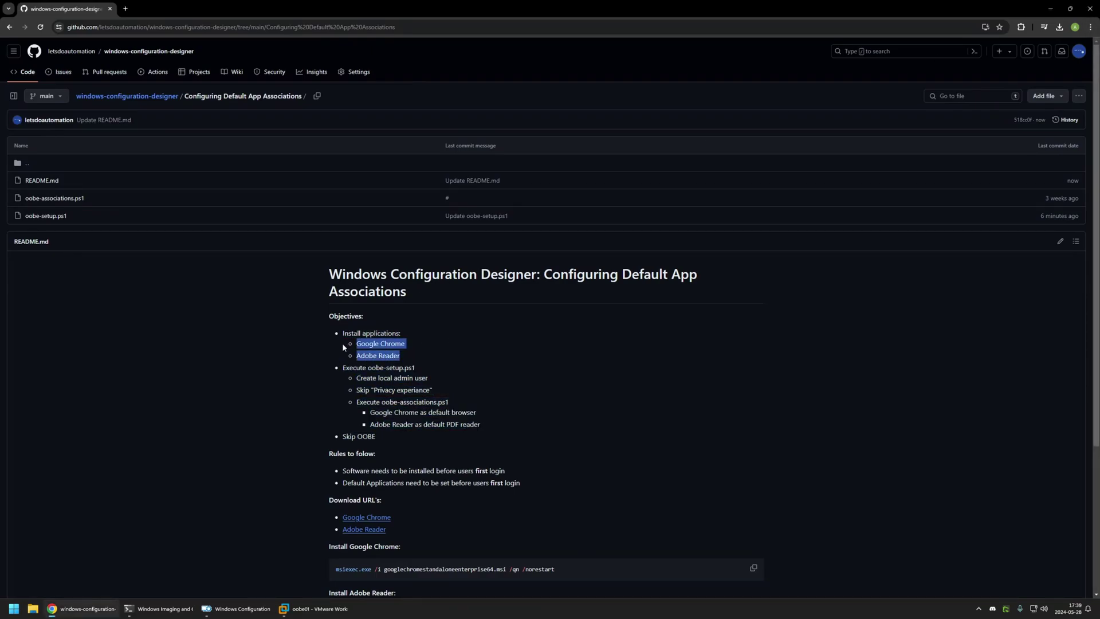
pyautogui.click(442, 354)
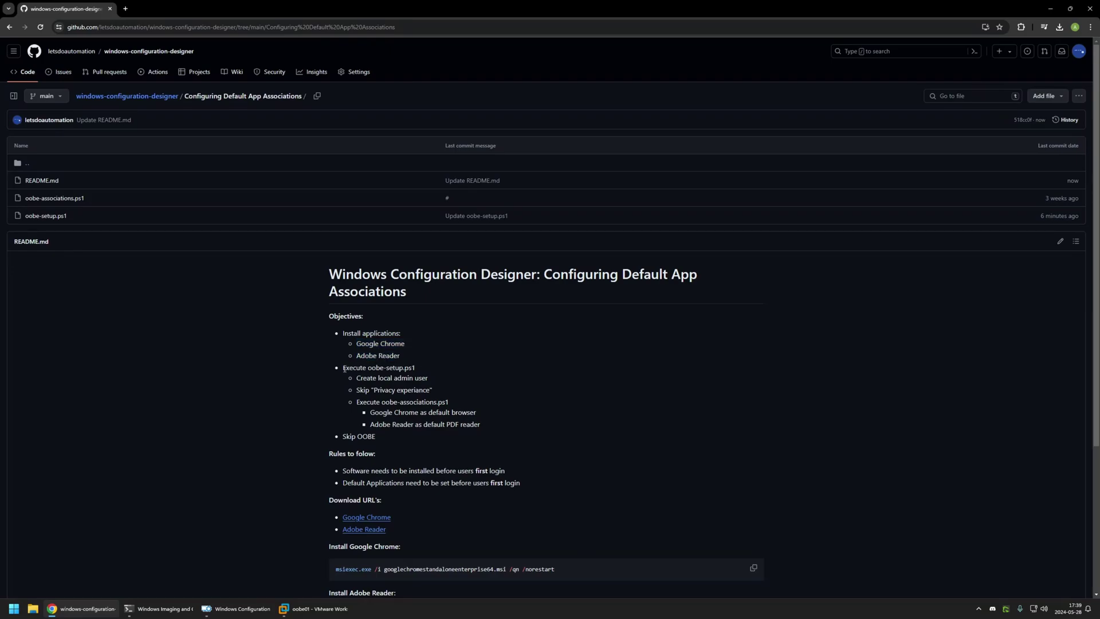
pyautogui.moveTo(366, 366); pyautogui.dragTo(415, 369)
pyautogui.click(425, 372)
pyautogui.moveTo(353, 378); pyautogui.dragTo(435, 377)
pyautogui.moveTo(357, 391); pyautogui.dragTo(420, 389)
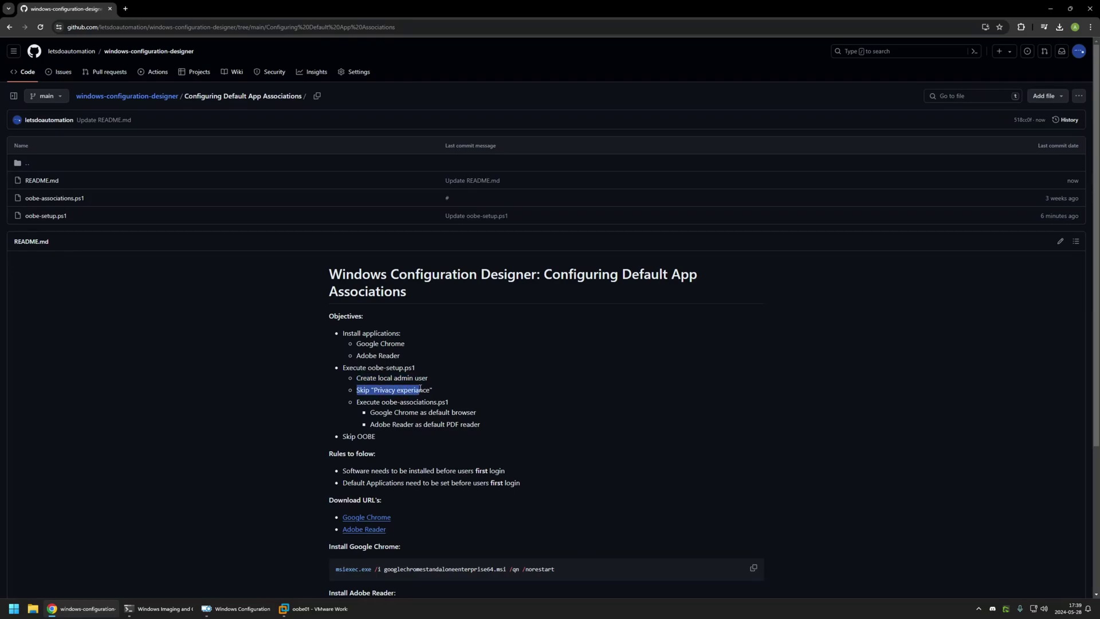
pyautogui.click(434, 388)
pyautogui.moveTo(356, 402); pyautogui.dragTo(449, 397)
pyautogui.click(449, 397)
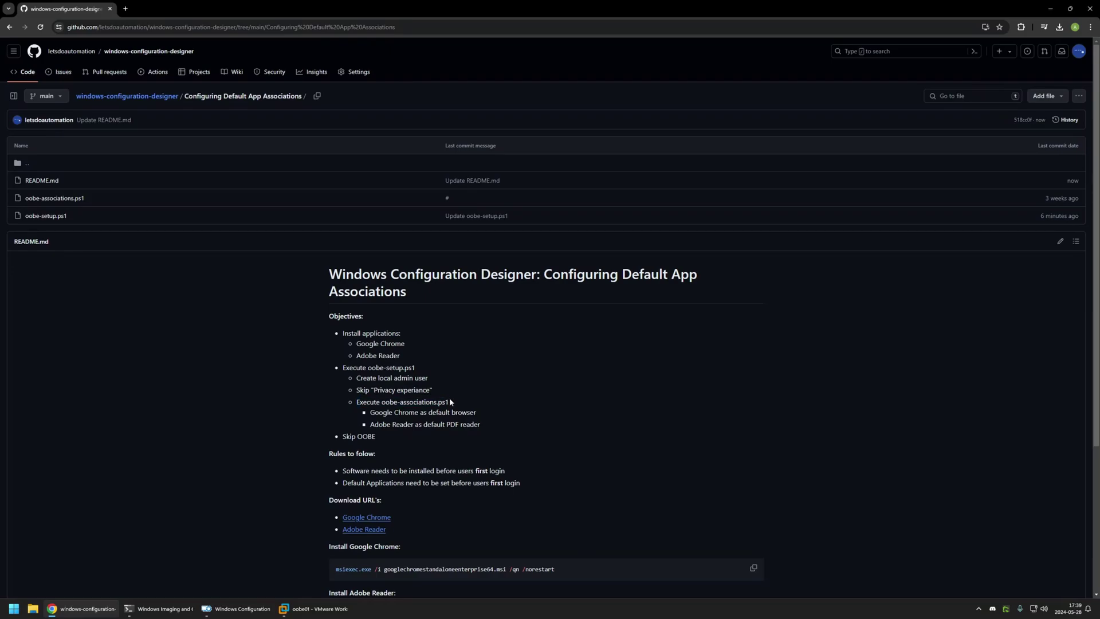
pyautogui.moveTo(369, 413); pyautogui.dragTo(476, 412)
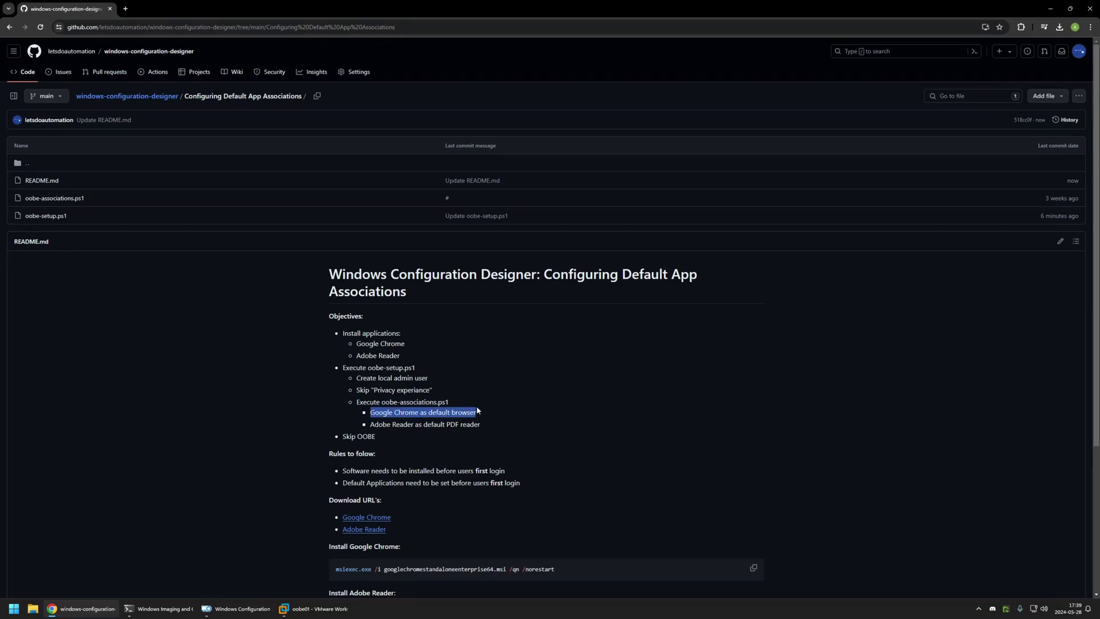
pyautogui.moveTo(369, 425); pyautogui.dragTo(471, 422)
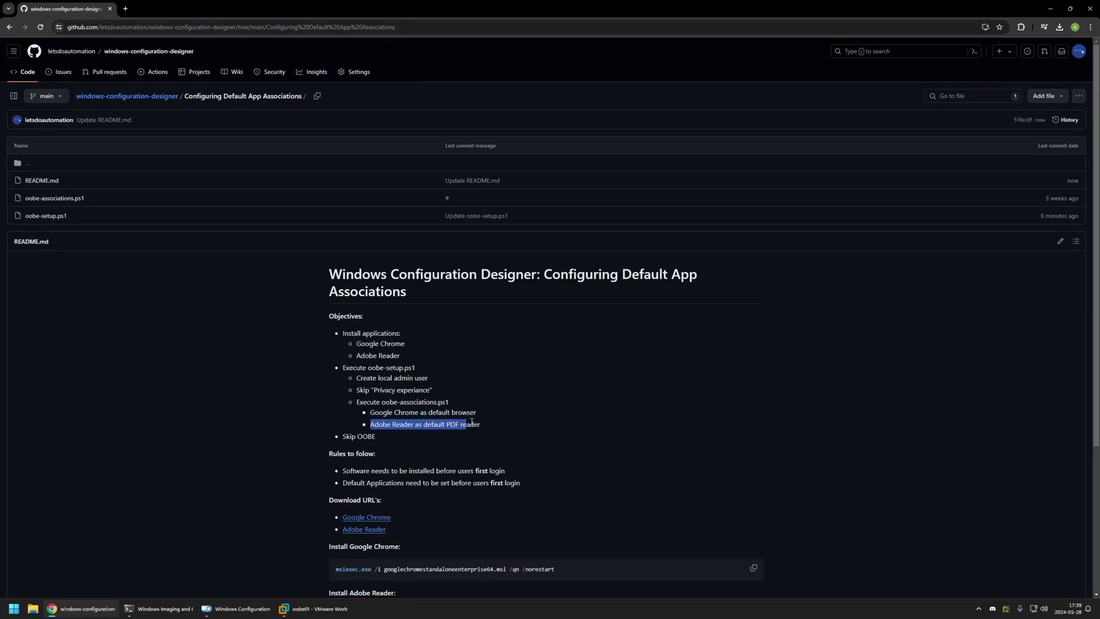
pyautogui.click(483, 421)
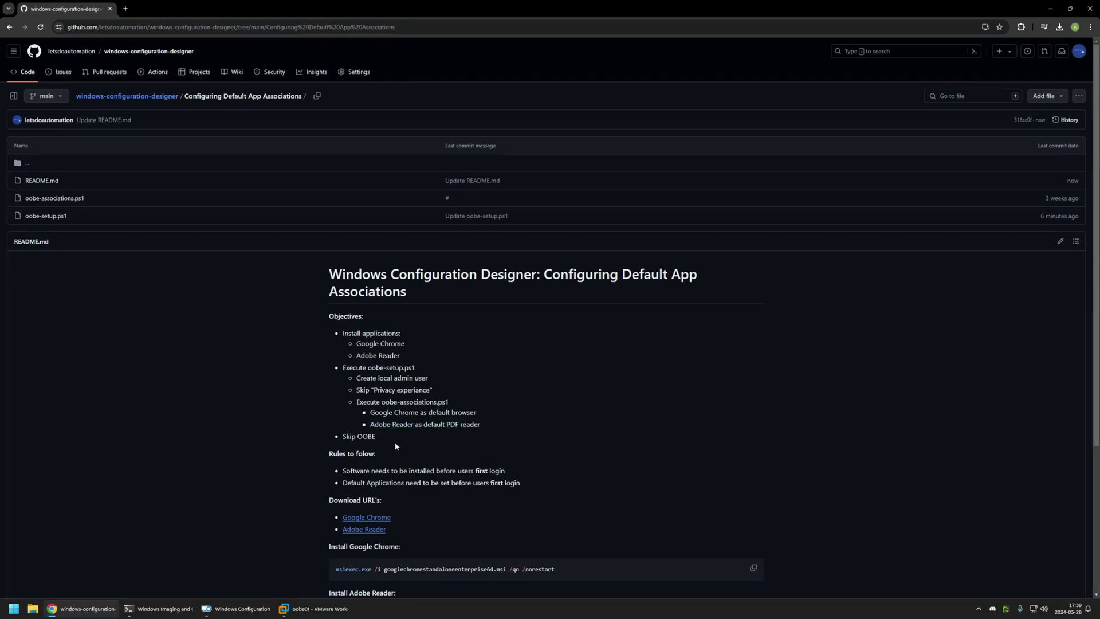
pyautogui.moveTo(338, 438); pyautogui.dragTo(376, 436)
pyautogui.click(384, 437)
# Step: Open the README's Google Chrome and Adobe Reader download links in separate new tabs
pyautogui.scroll(-2, 378, 437)
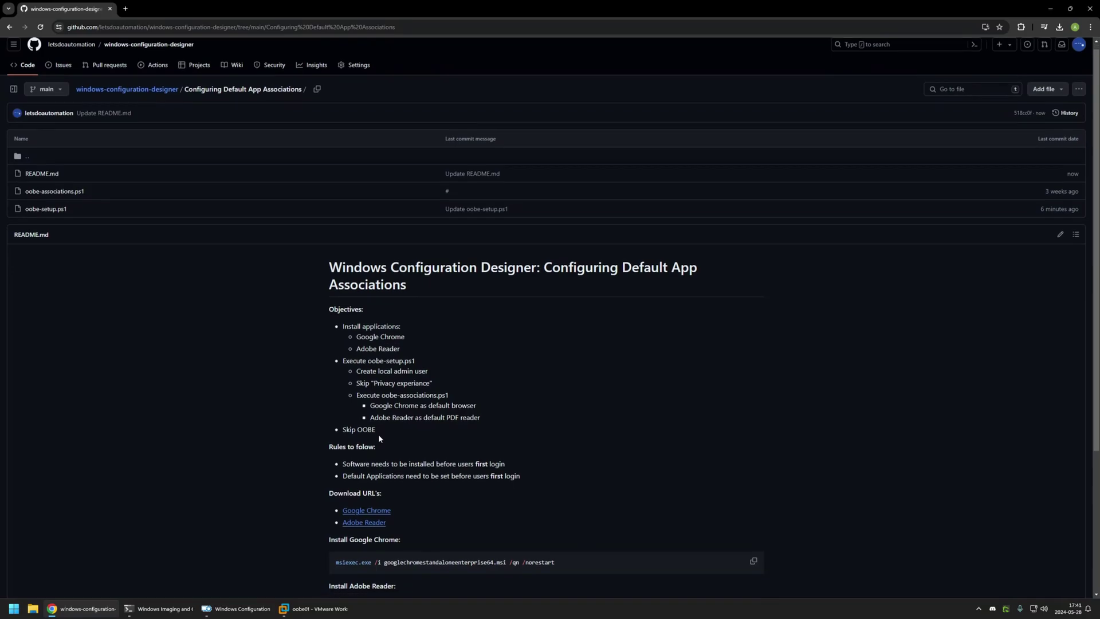
pyautogui.moveTo(388, 445); pyautogui.dragTo(321, 414)
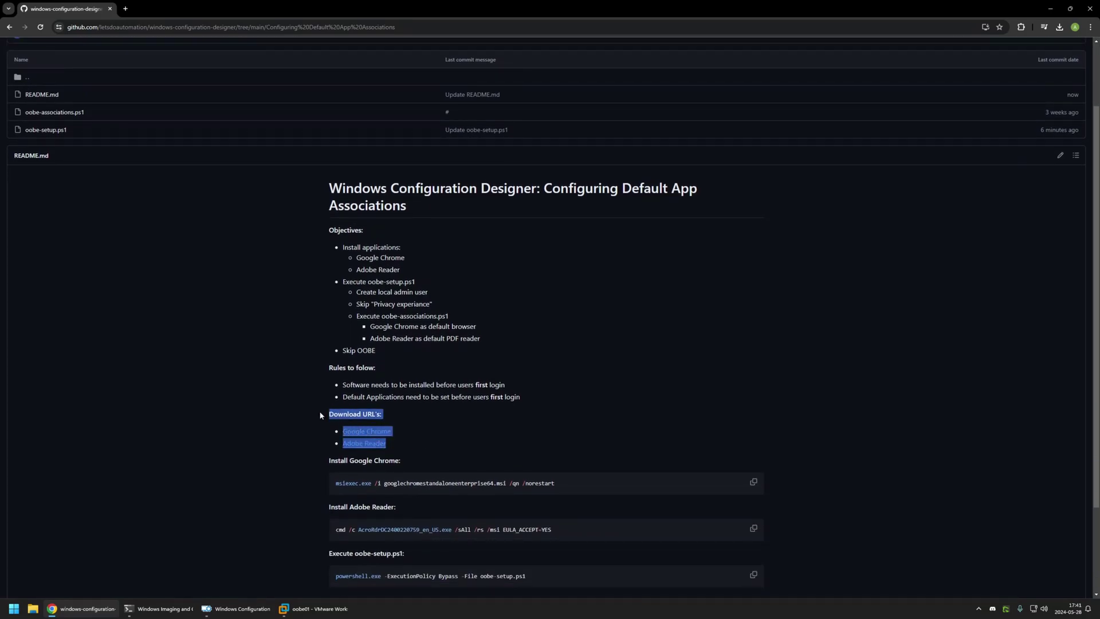
pyautogui.click(423, 429)
pyautogui.keyDown('ctrl'); pyautogui.click(385, 435); pyautogui.keyUp('ctrl')
pyautogui.keyDown('ctrl'); pyautogui.click(365, 445); pyautogui.keyUp('ctrl')
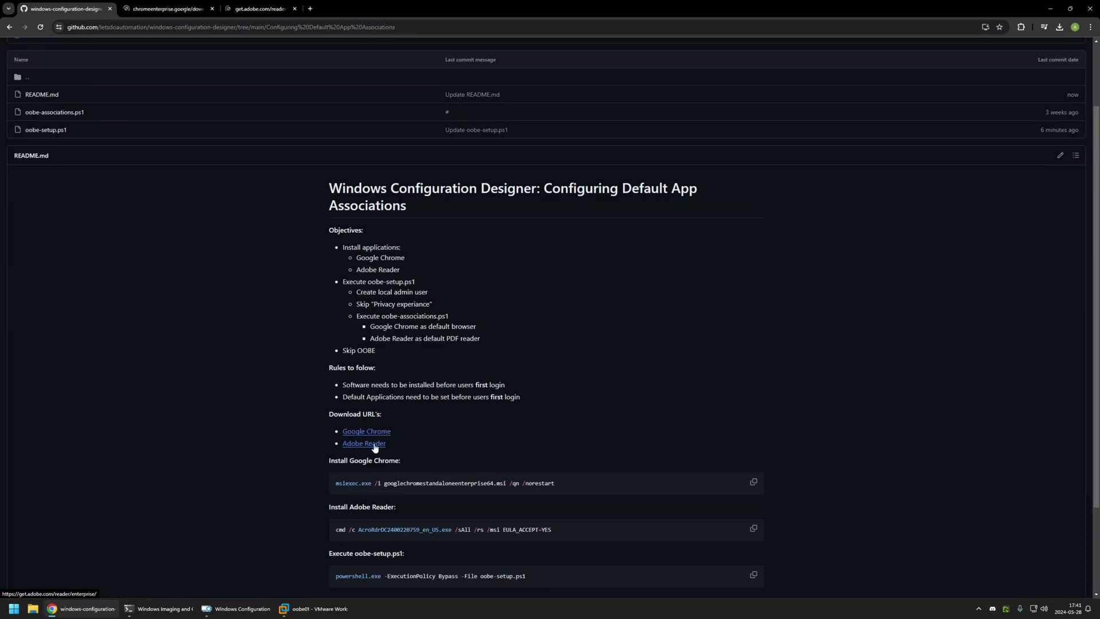
# Step: Download the Chrome enterprise browser for Windows with the file type set to MSI
pyautogui.click(166, 9)
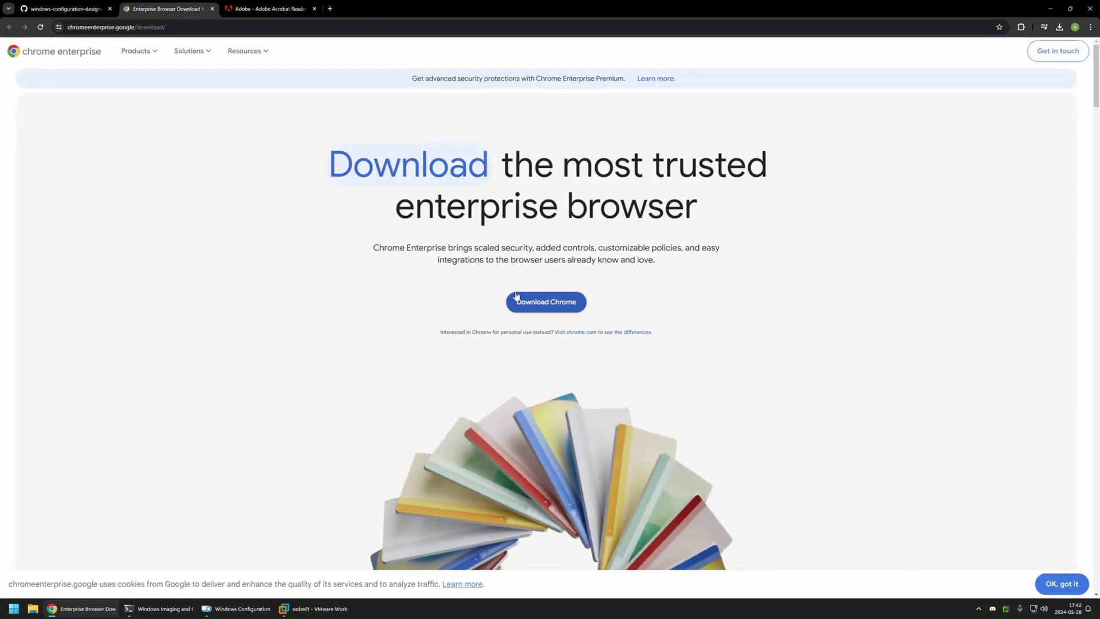
pyautogui.click(544, 311)
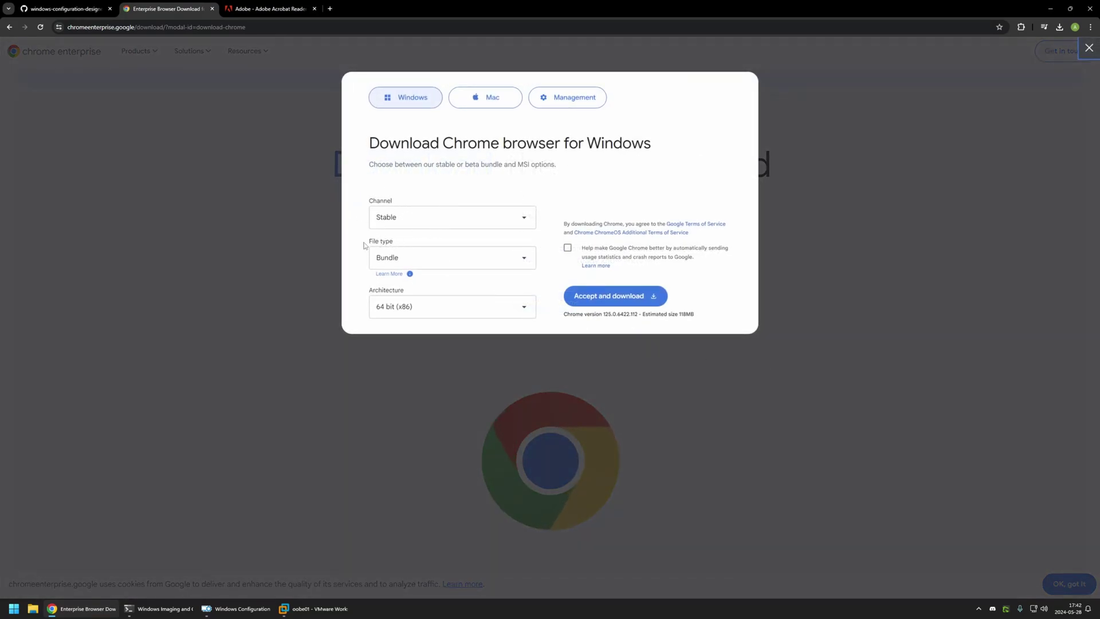
pyautogui.click(394, 256)
pyautogui.click(403, 283)
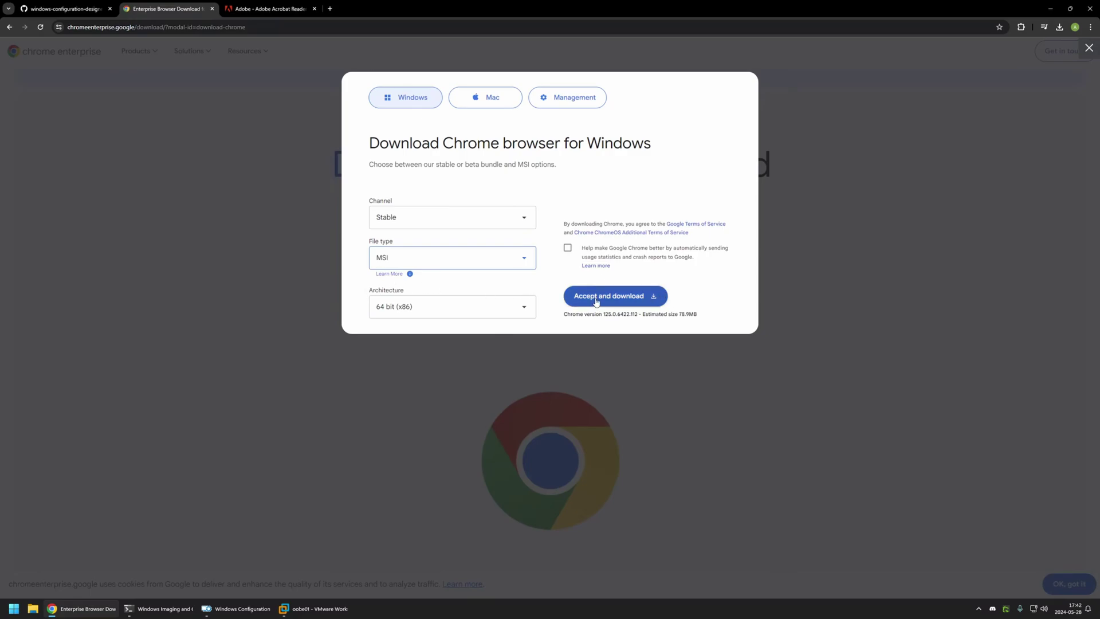
pyautogui.click(576, 303)
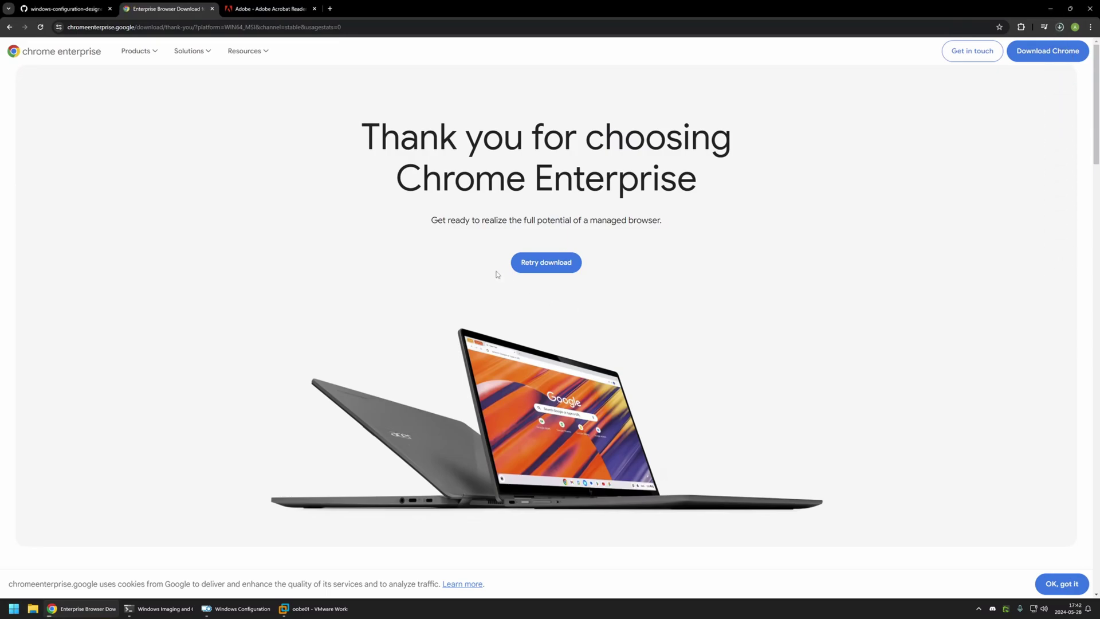
# Step: Download Acrobat Reader for Windows 11 in English, version Reader 2024.002.20759 English for Windows
pyautogui.click(247, 7)
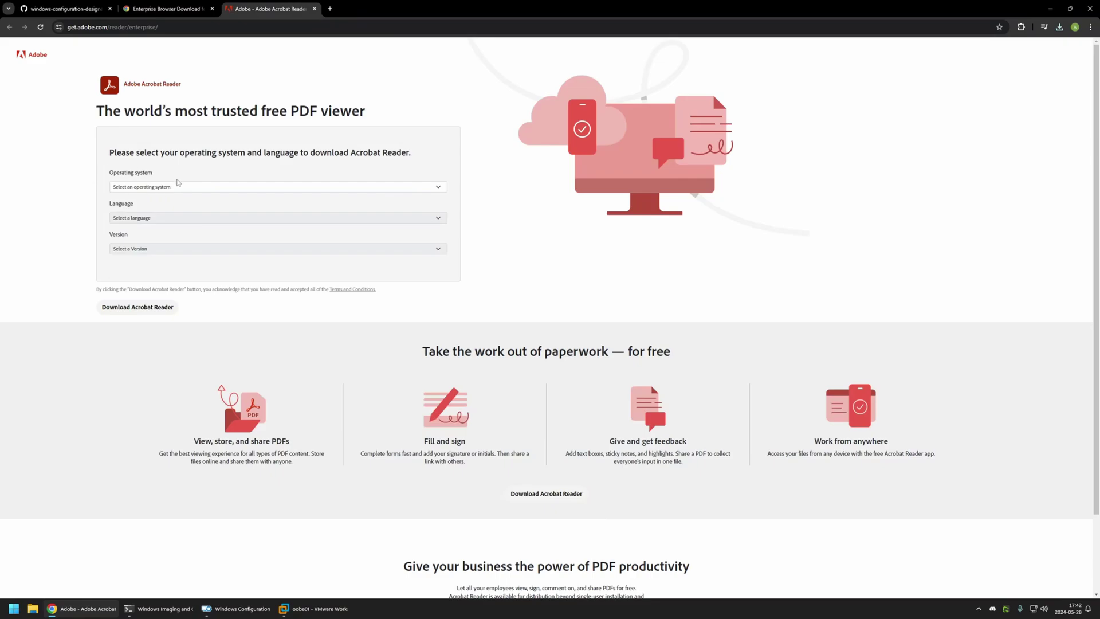
pyautogui.click(170, 188)
pyautogui.click(155, 203)
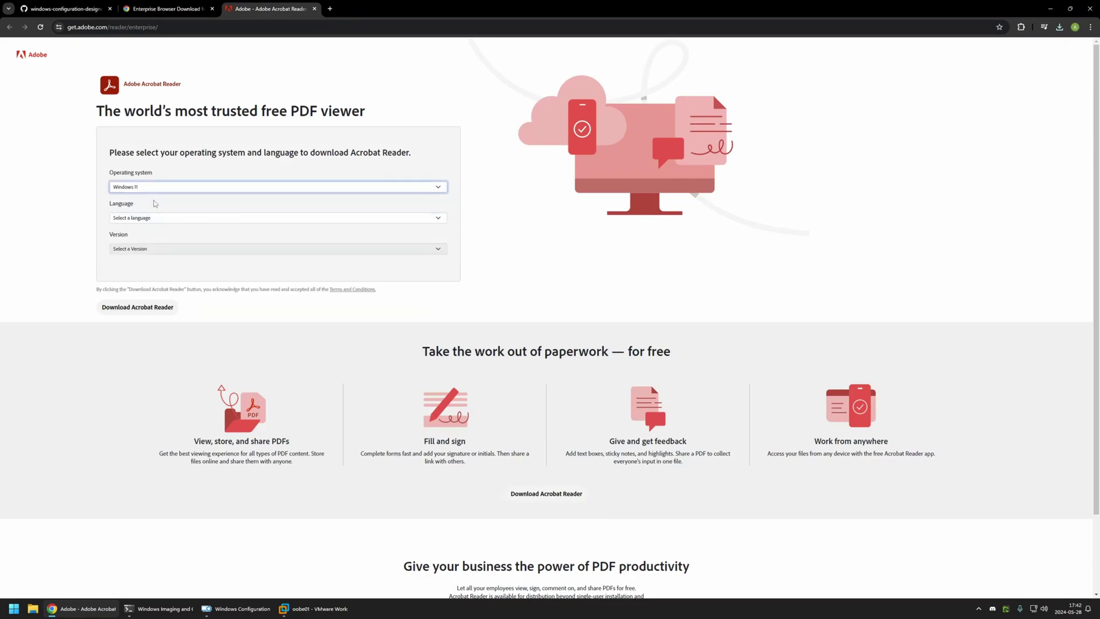
pyautogui.click(150, 219)
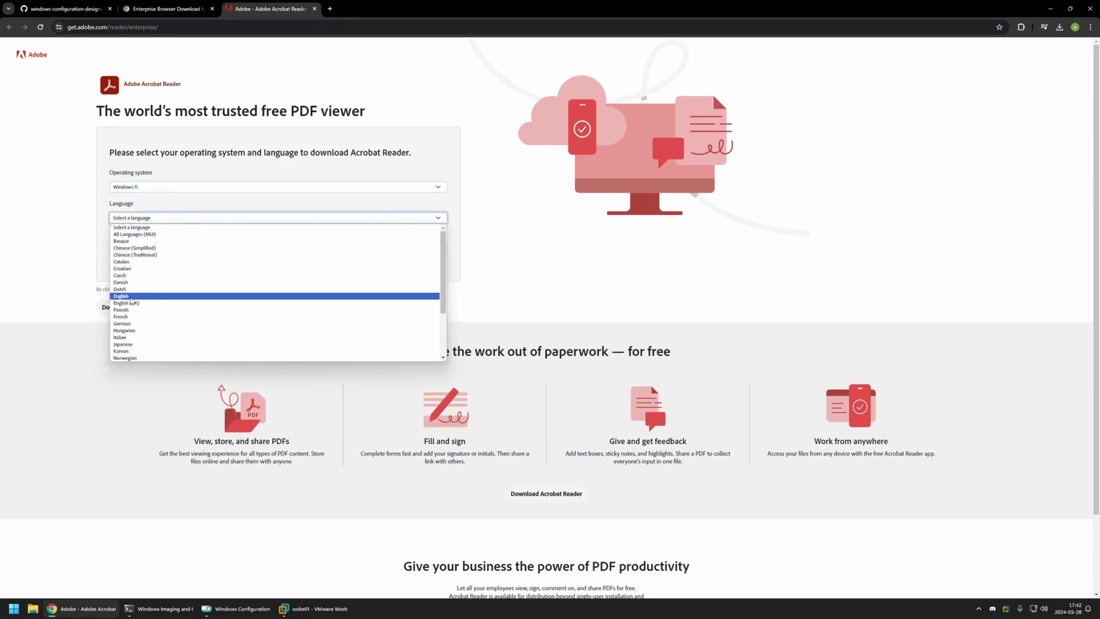
pyautogui.click(131, 296)
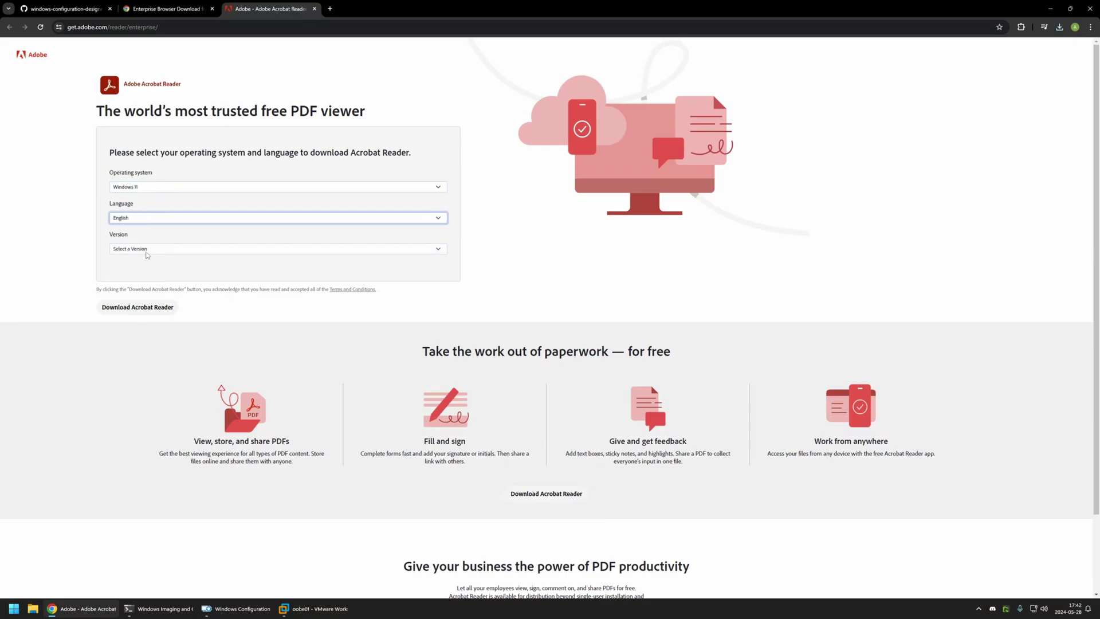
pyautogui.click(147, 252)
pyautogui.click(148, 261)
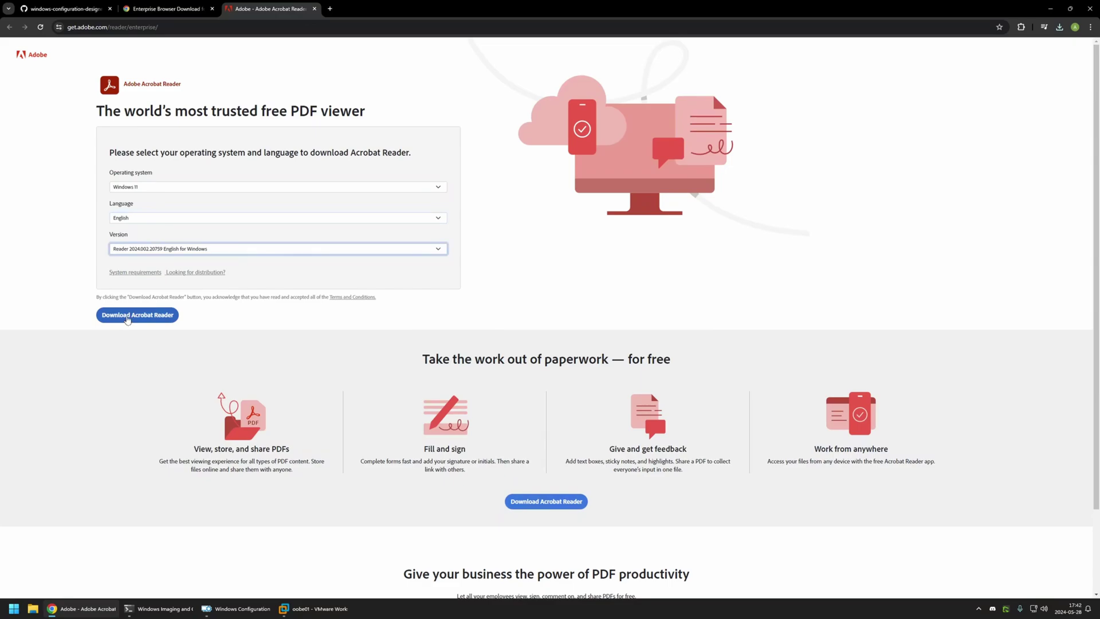
pyautogui.click(127, 316)
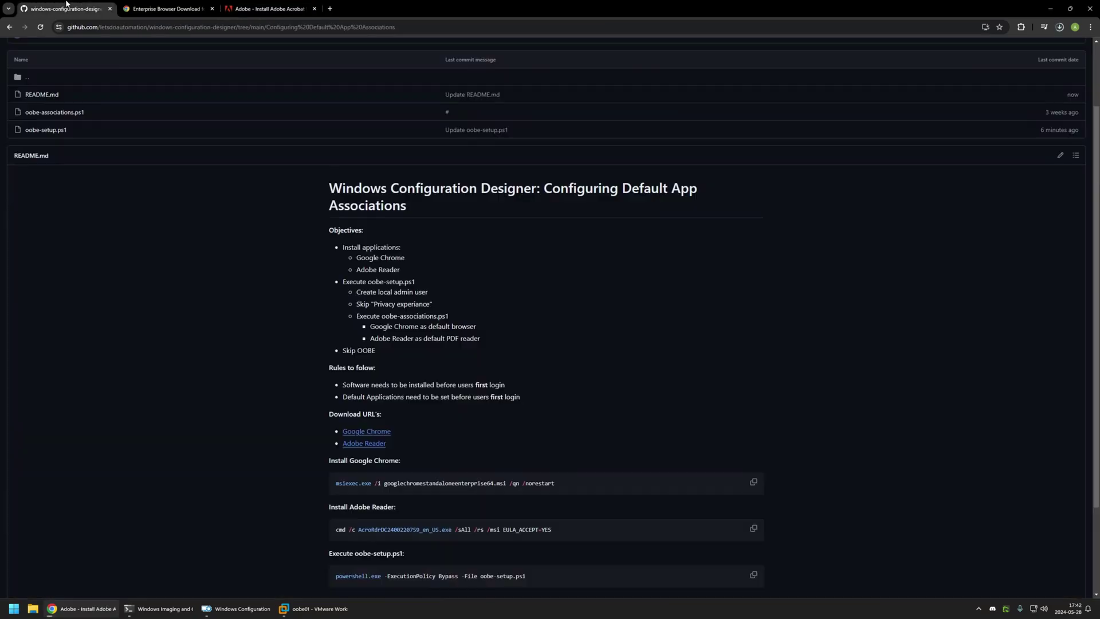
# Step: Go back to the README and review its oobe-setup.ps1 and oobe-associations.ps1 script entries
pyautogui.click(63, 9)
pyautogui.doubleClick(365, 281)
pyautogui.click(369, 316)
pyautogui.doubleClick(383, 315)
pyautogui.moveTo(382, 315); pyautogui.dragTo(447, 314)
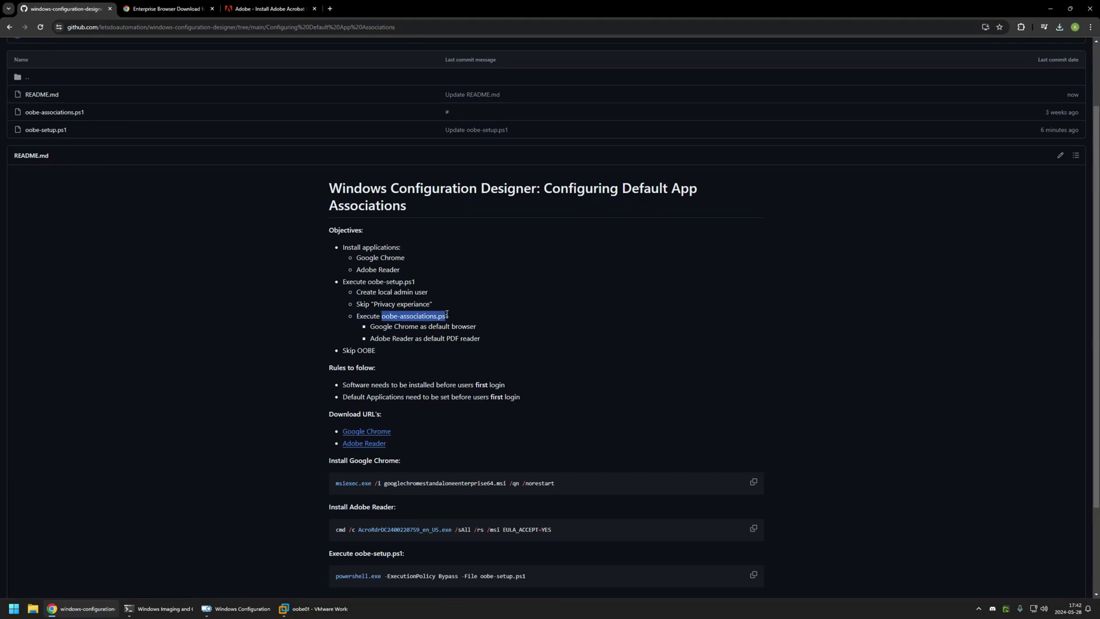
pyautogui.click(447, 315)
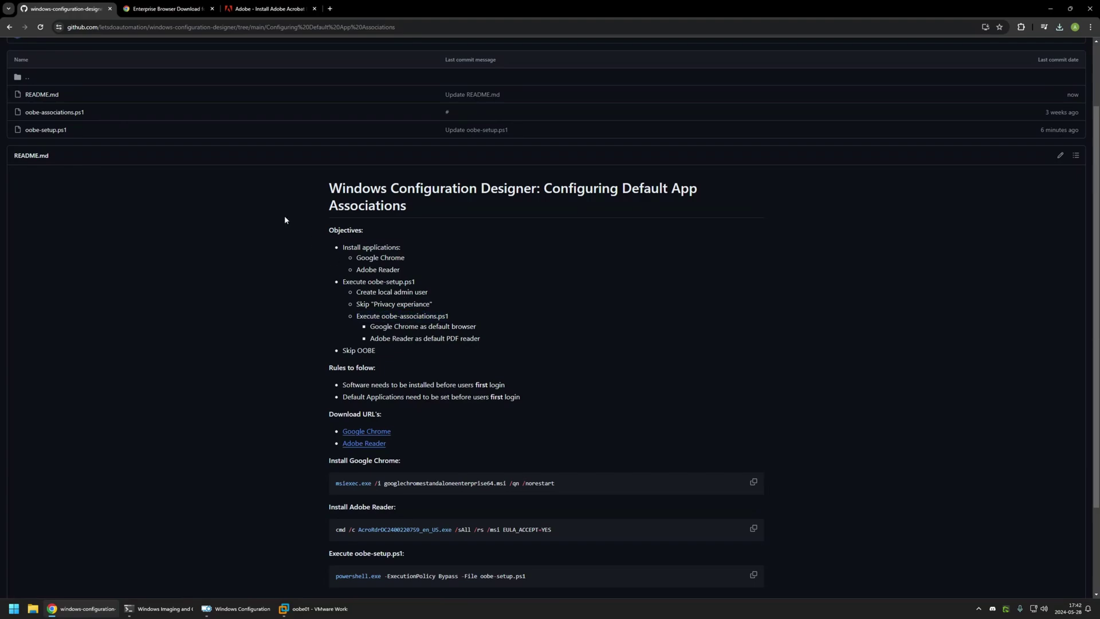
# Step: Open oobe-setup.ps1 in a new tab and examine its script call, local admin account, privacy experience and power settings code
pyautogui.middleClick(50, 133)
pyautogui.click(371, 9)
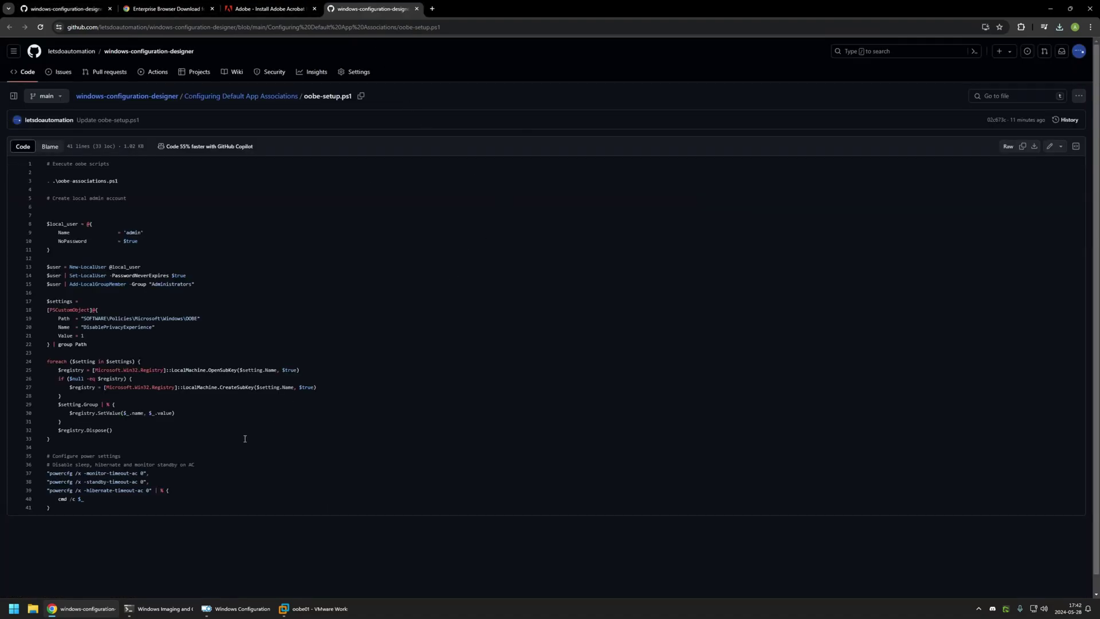
pyautogui.moveTo(143, 511); pyautogui.dragTo(24, 165)
pyautogui.click(104, 181)
pyautogui.tripleClick(126, 184)
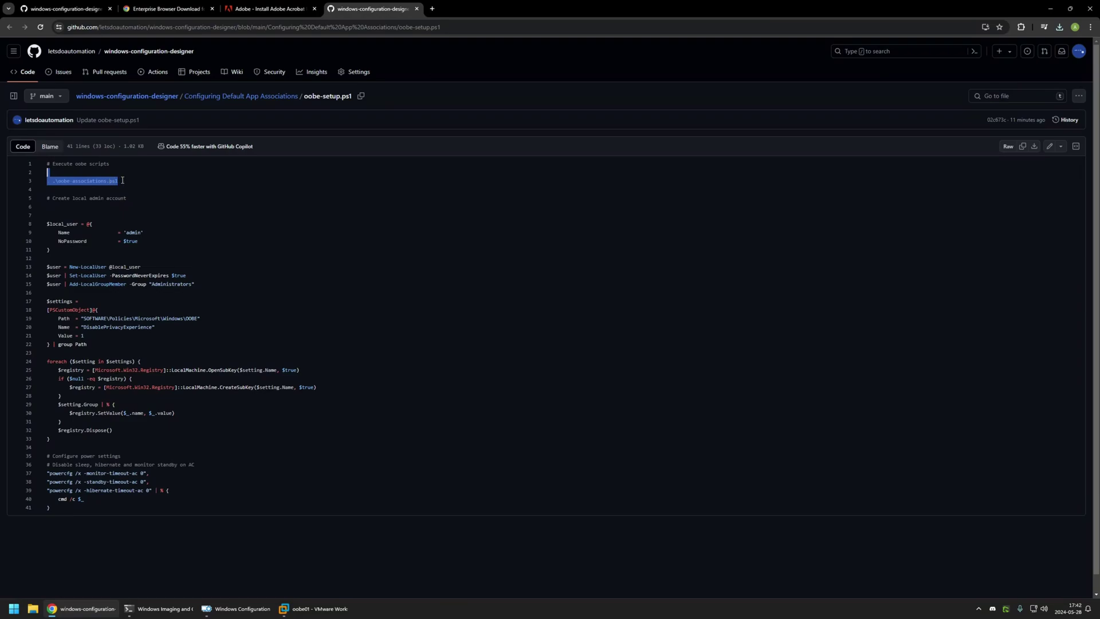
pyautogui.click(122, 180)
pyautogui.moveTo(225, 290); pyautogui.dragTo(33, 220)
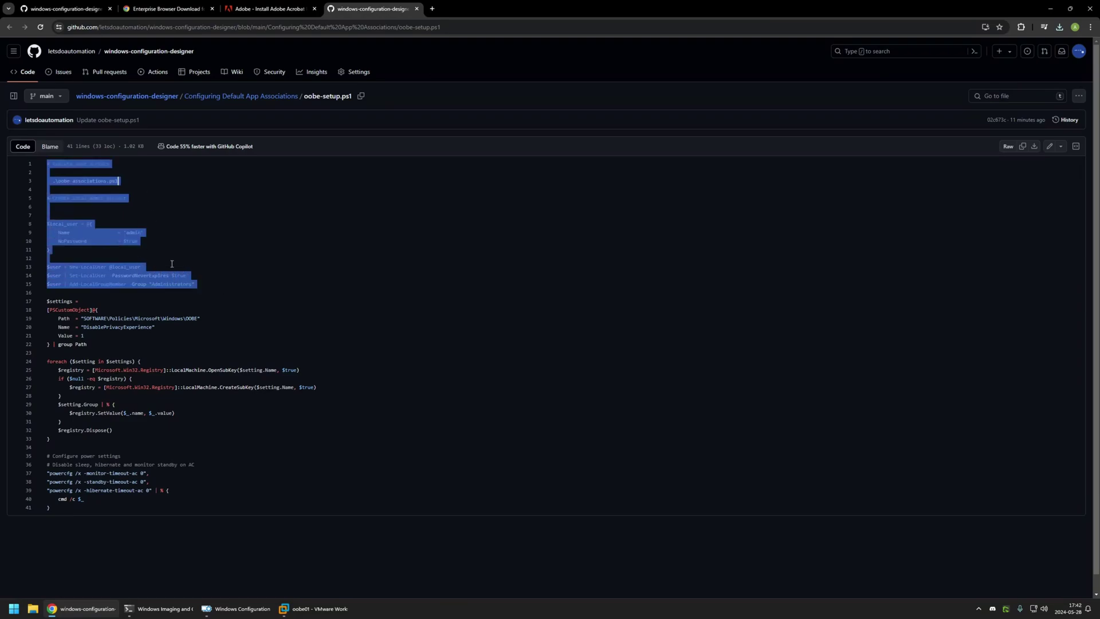
pyautogui.moveTo(121, 439); pyautogui.dragTo(45, 301)
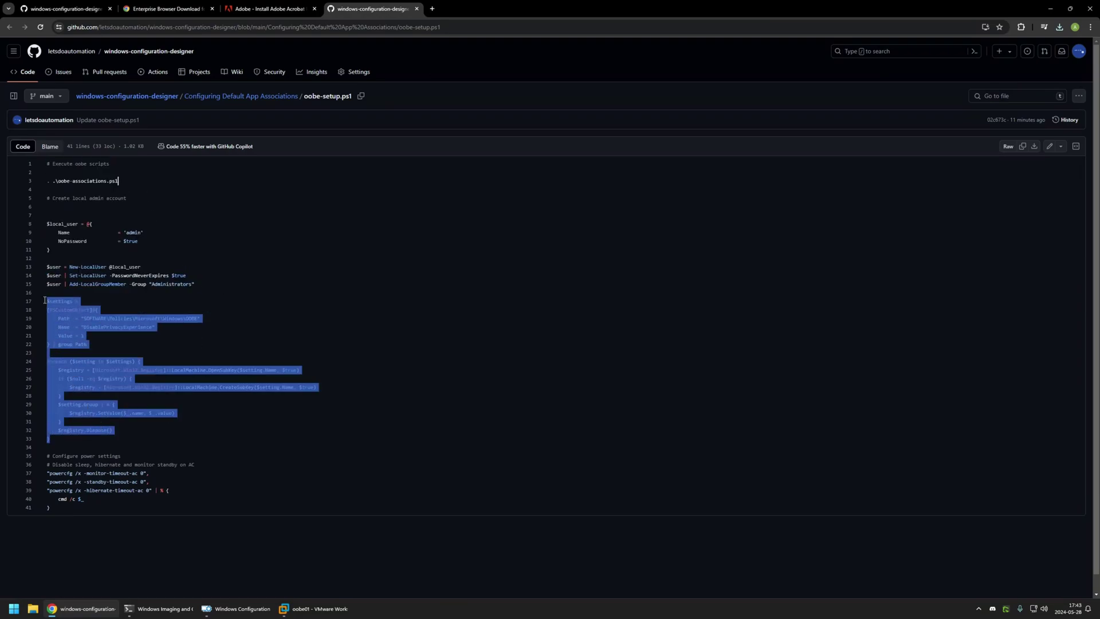
pyautogui.moveTo(60, 505); pyautogui.dragTo(48, 455)
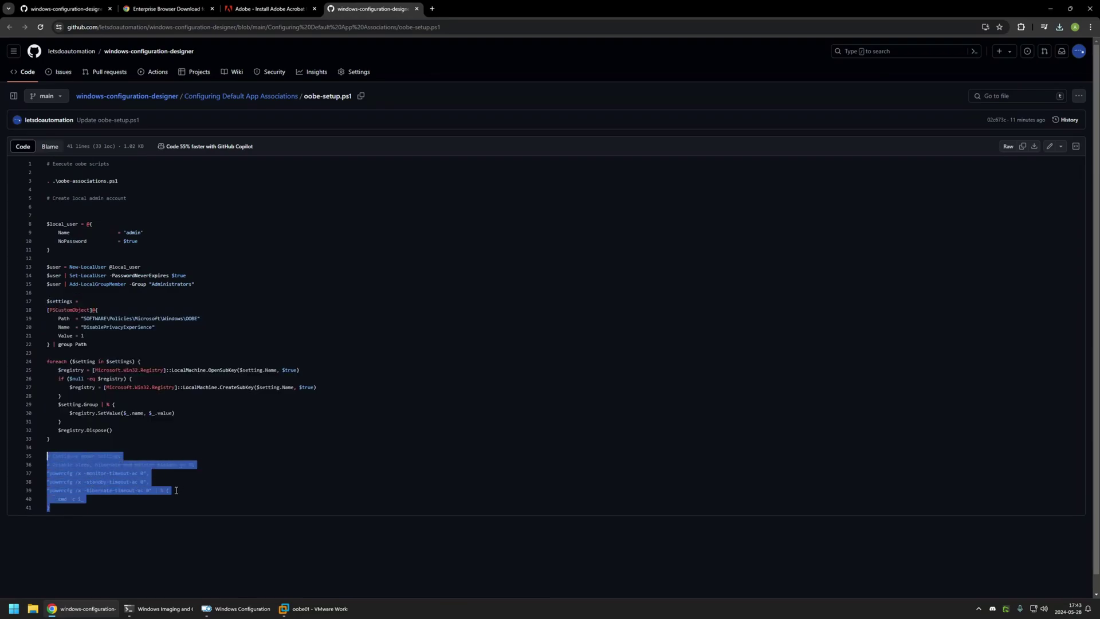
pyautogui.click(129, 499)
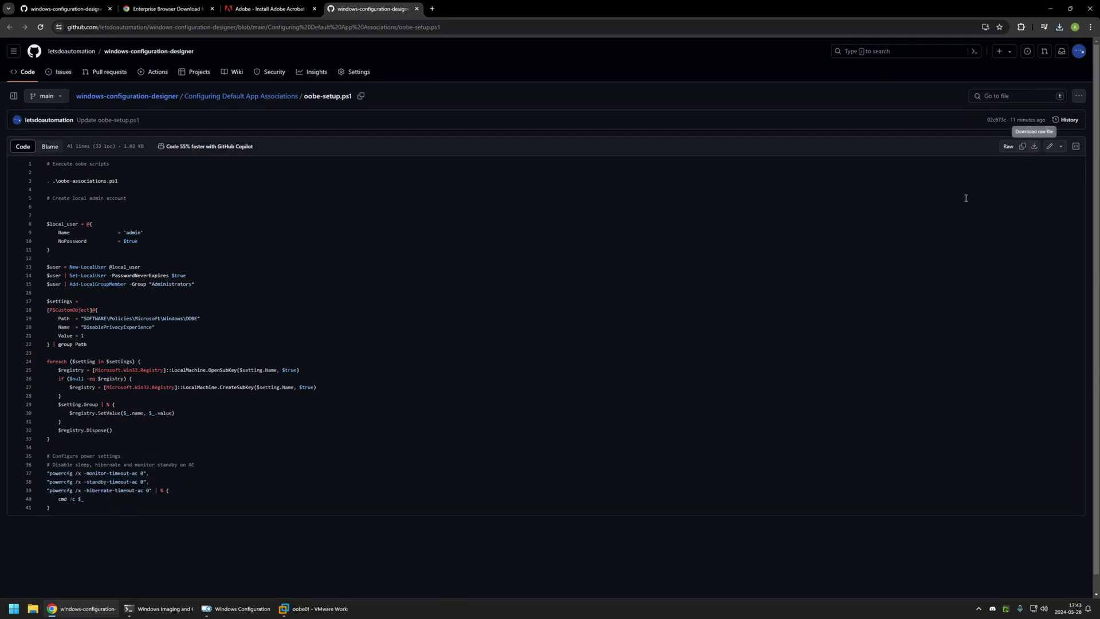
# Step: Open oobe-associations.ps1 in a new tab, examine its default associations XML and import commands, and return to the README
pyautogui.click(66, 9)
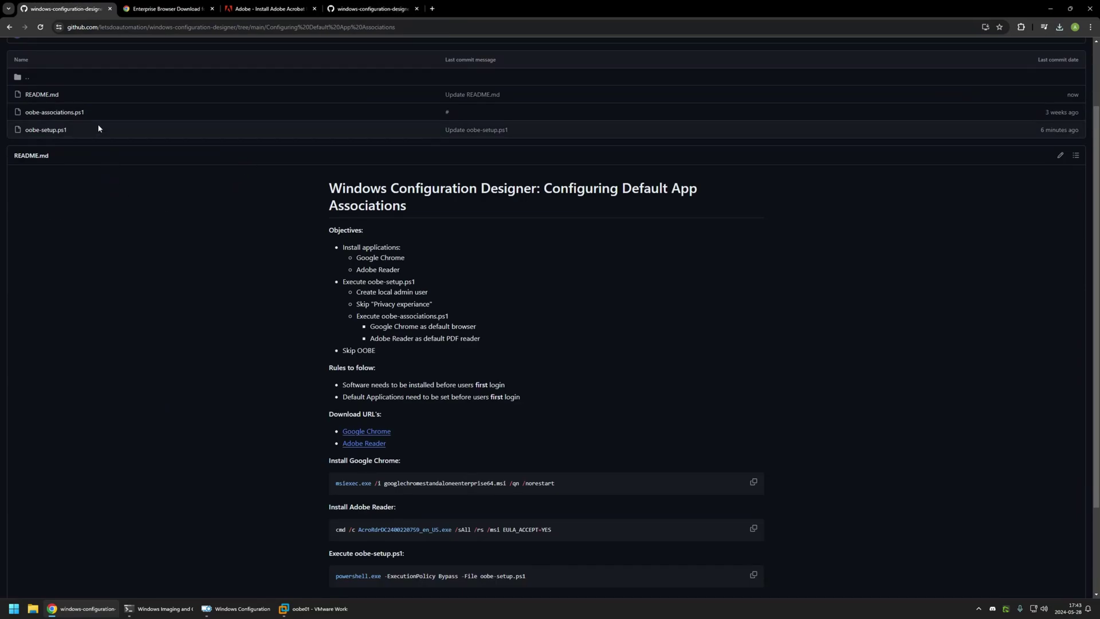
pyautogui.middleClick(77, 112)
pyautogui.click(475, 9)
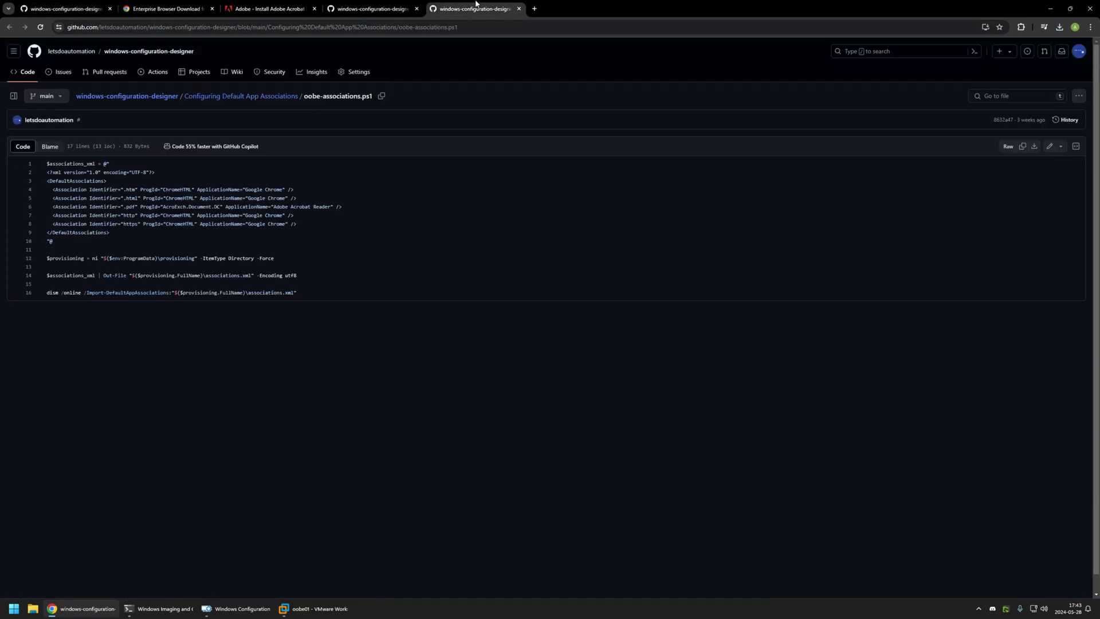
pyautogui.moveTo(311, 299); pyautogui.dragTo(12, 152)
pyautogui.click(290, 241)
pyautogui.click(304, 294)
pyautogui.moveTo(263, 247); pyautogui.dragTo(35, 165)
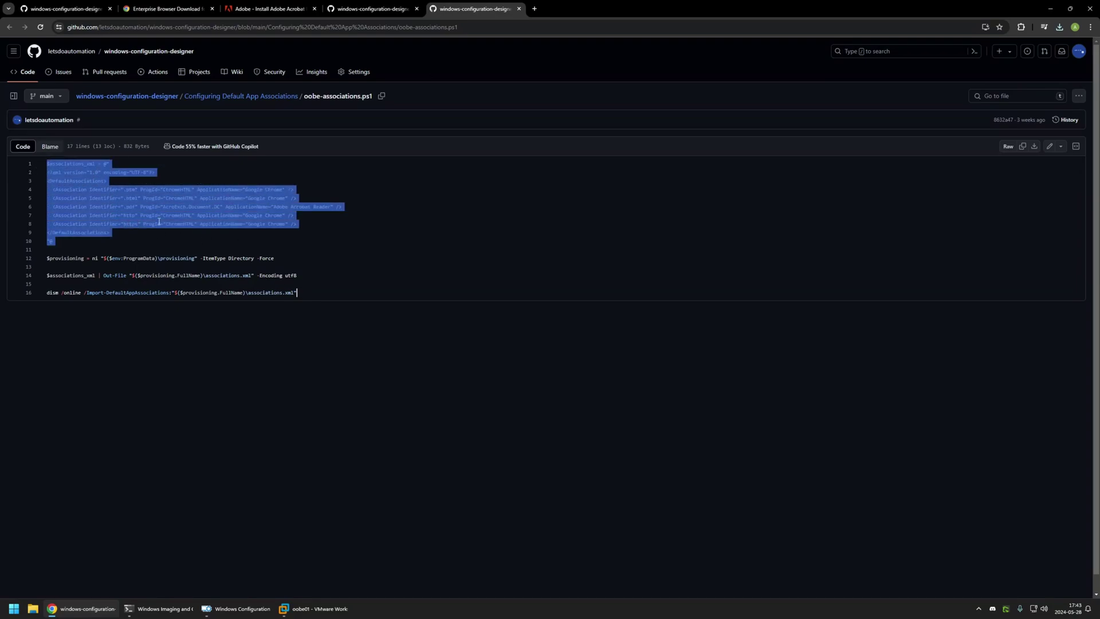
pyautogui.click(123, 241)
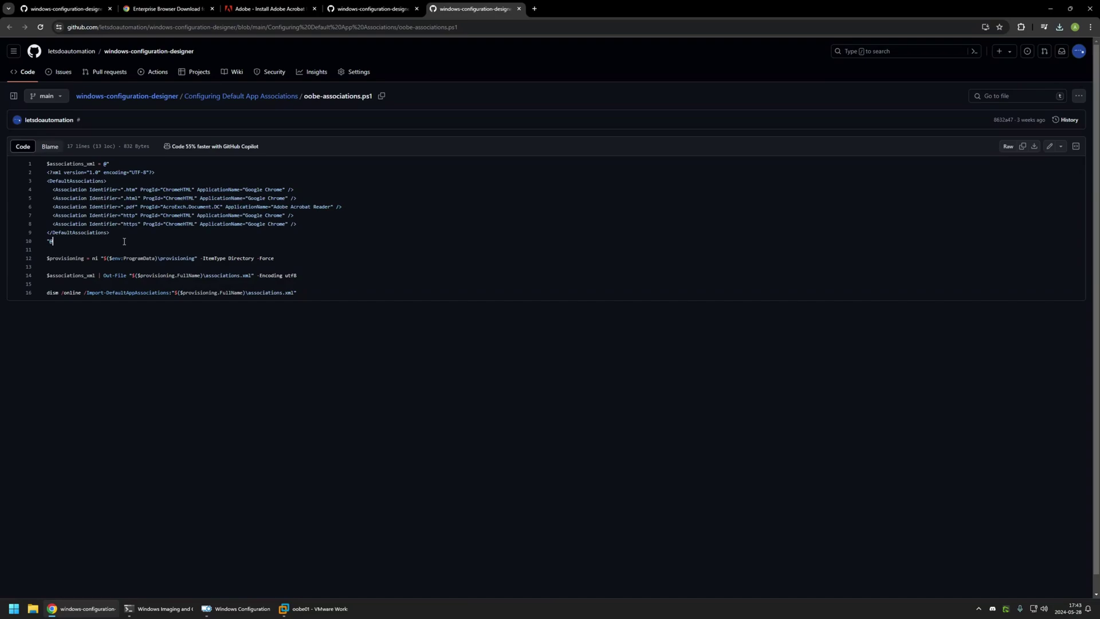
pyautogui.moveTo(124, 242); pyautogui.dragTo(35, 165)
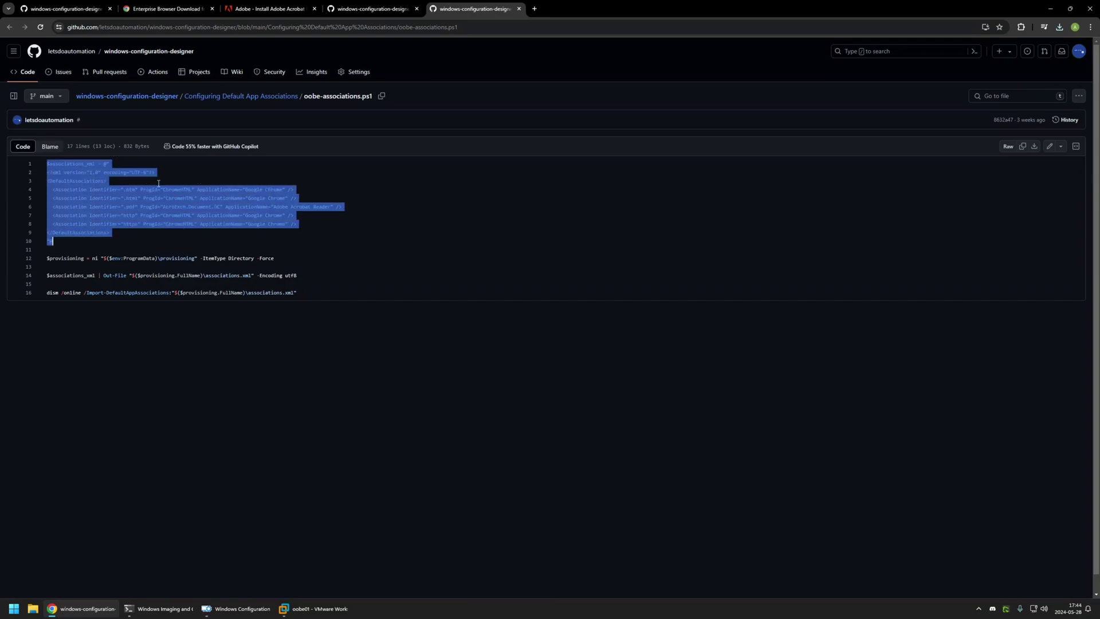
pyautogui.click(66, 9)
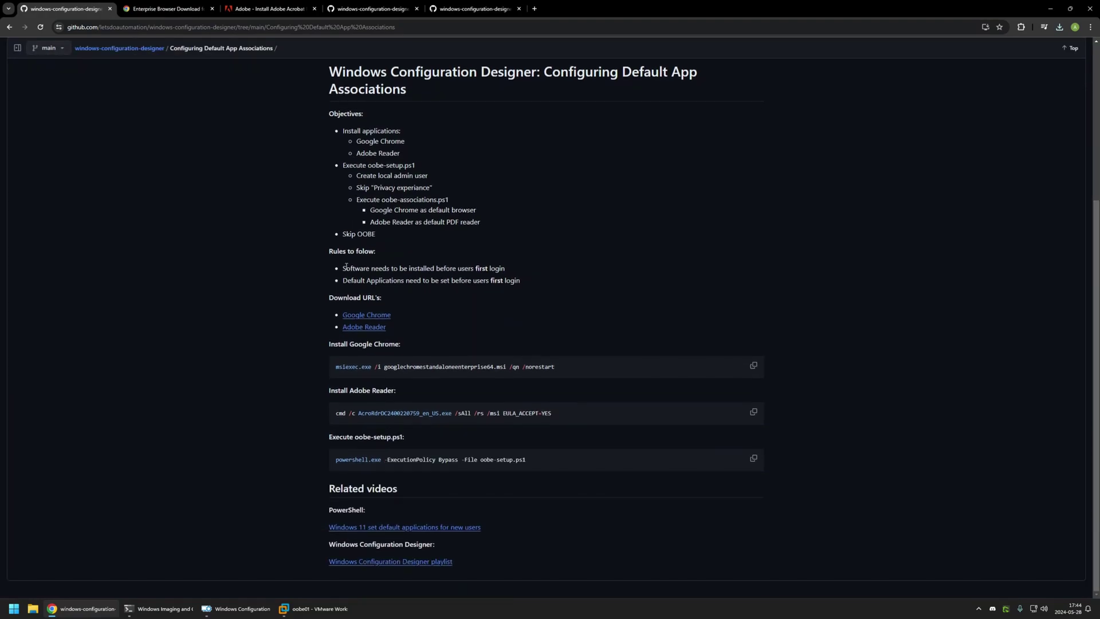
# Step: Review the Related videos section at the end of the README
pyautogui.moveTo(463, 569); pyautogui.dragTo(303, 487)
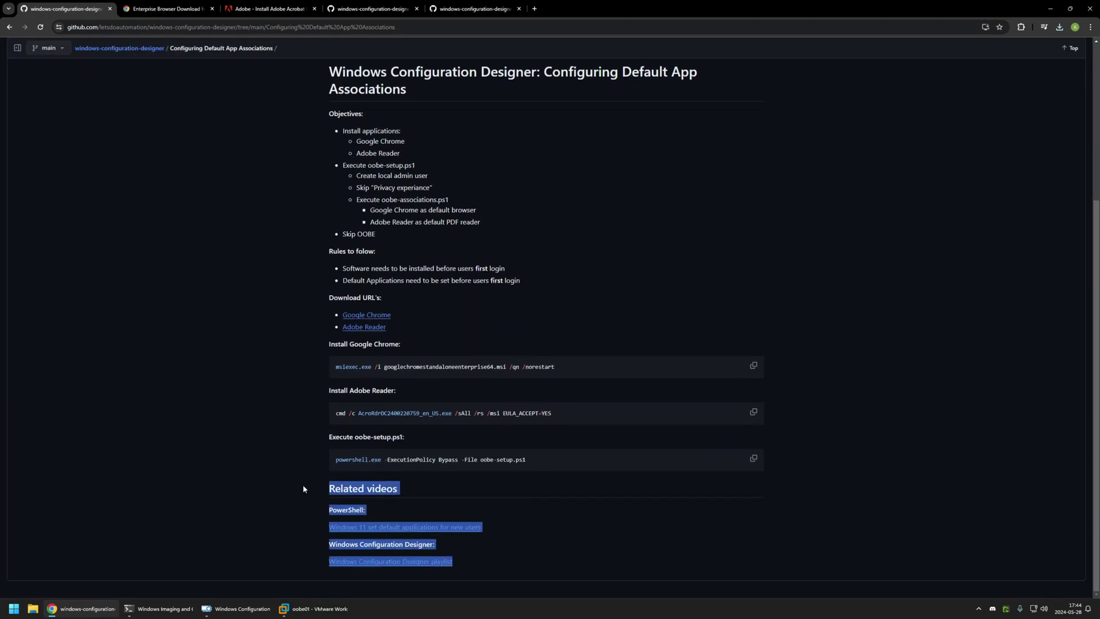
pyautogui.click(456, 555)
pyautogui.scroll(3, 499, 526)
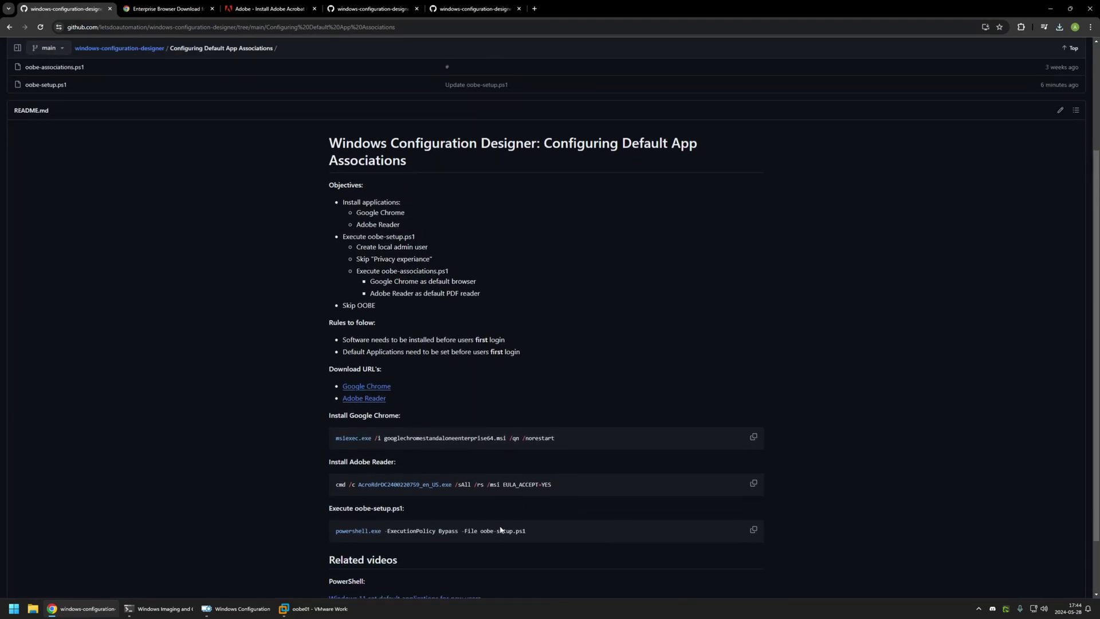
# Step: Download the raw oobe-associations.ps1 script and check the installers and scripts in the Downloads folder
pyautogui.click(474, 5)
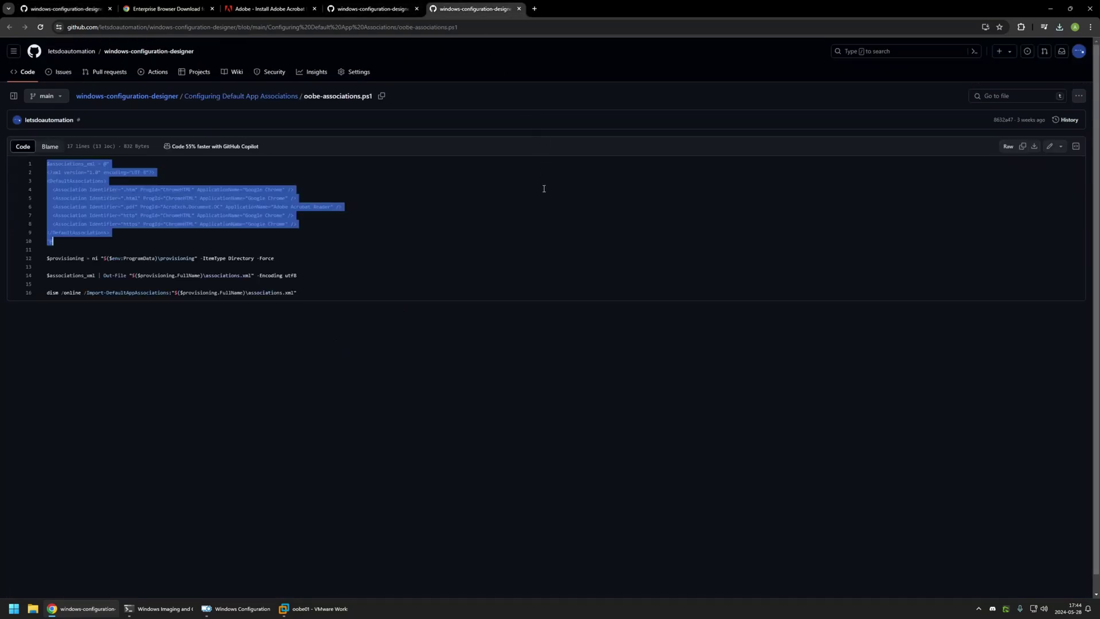
pyautogui.click(1035, 146)
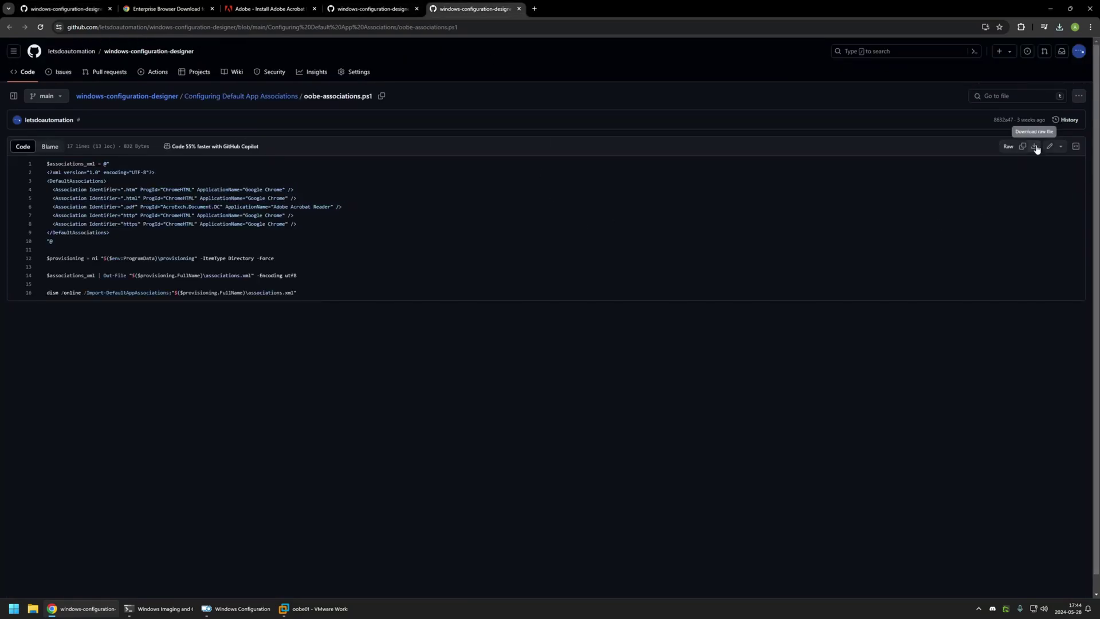
pyautogui.rightClick(33, 609)
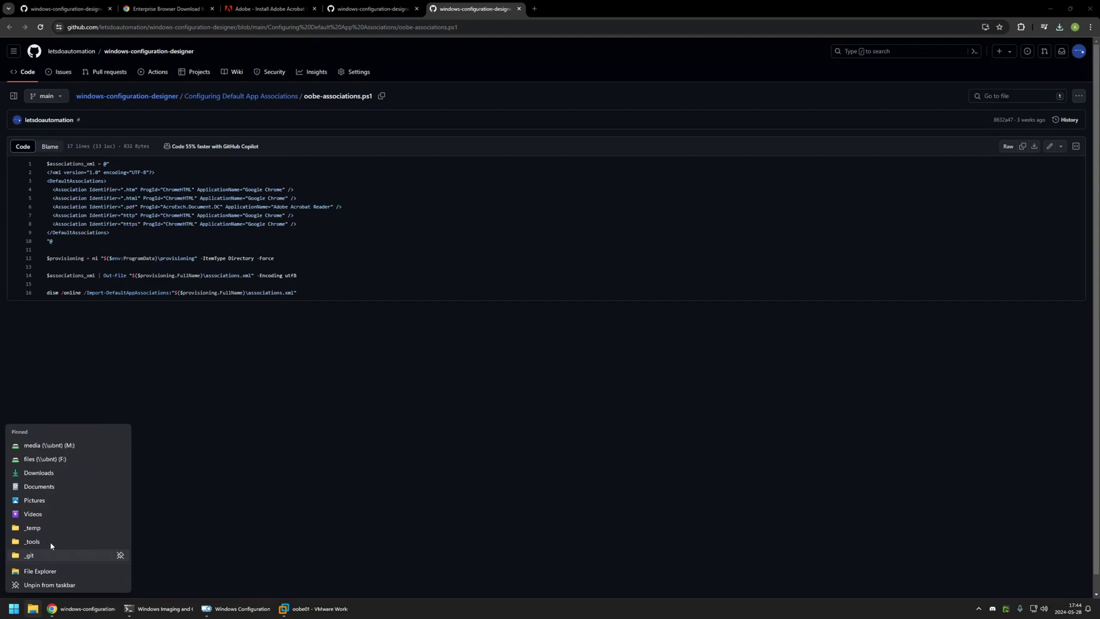
pyautogui.click(38, 474)
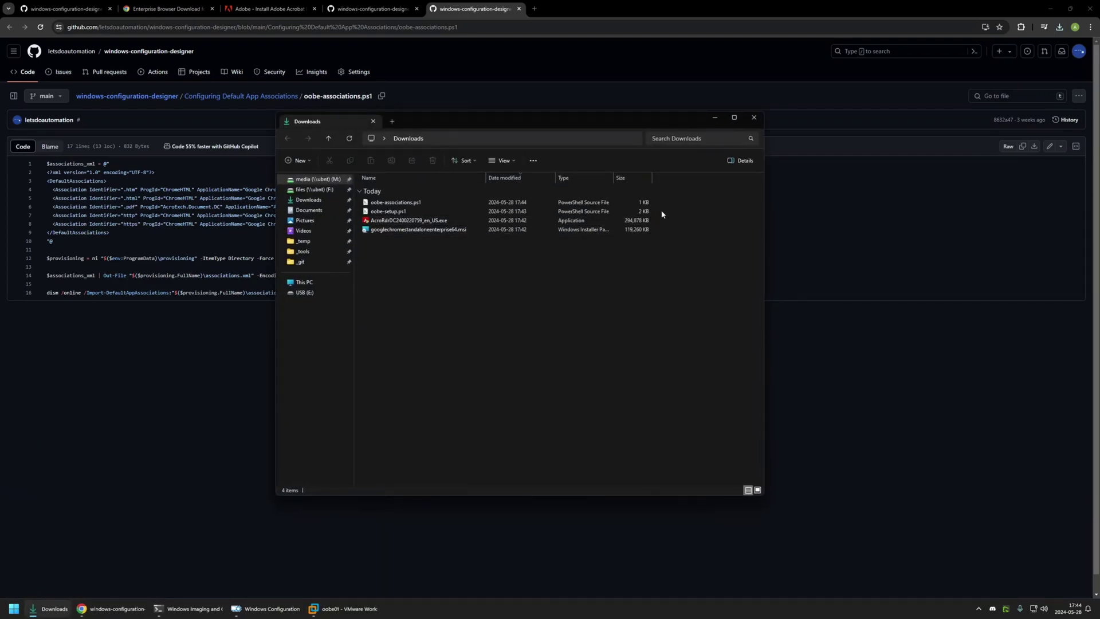
pyautogui.click(541, 230)
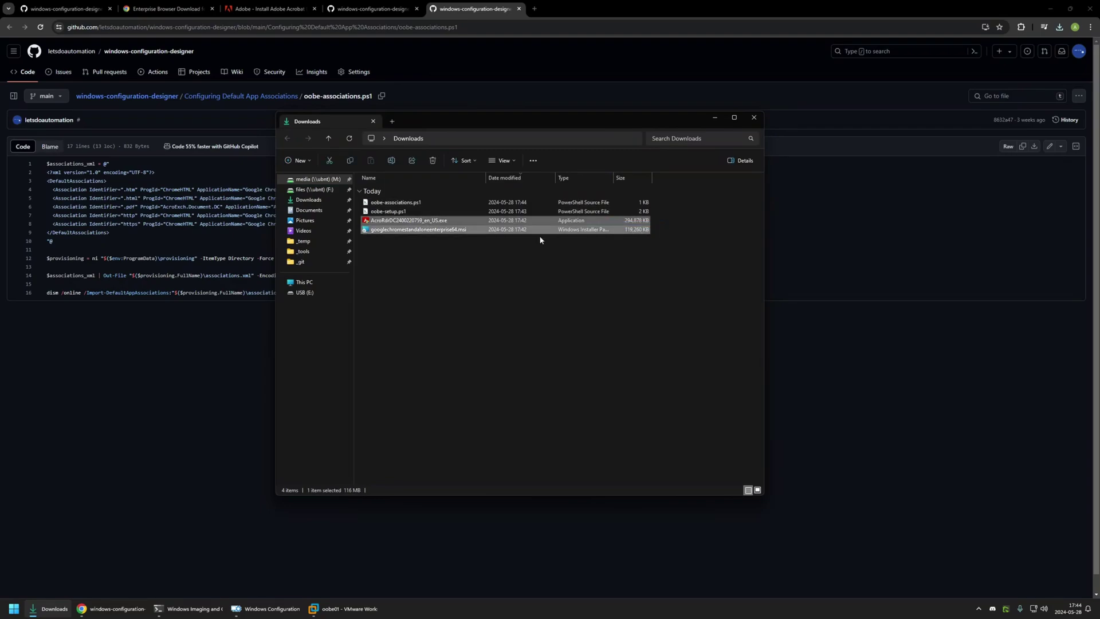
pyautogui.click(386, 243)
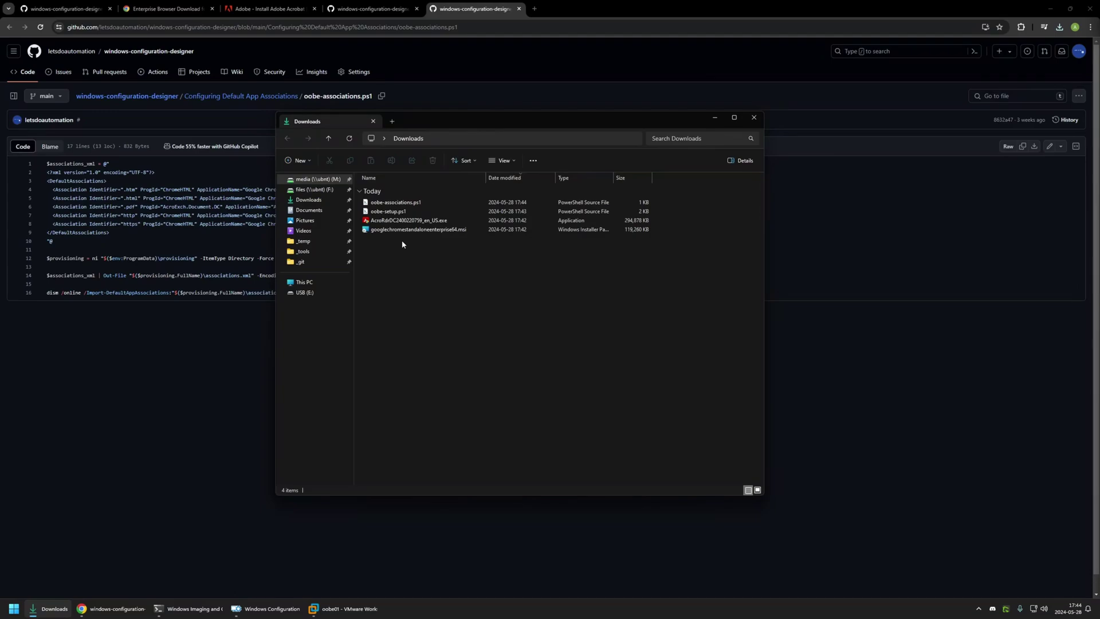
# Step: Switch to Windows Configuration Designer and create a provisioning package project named software_installation for all Windows desktop editions
pyautogui.click(253, 608)
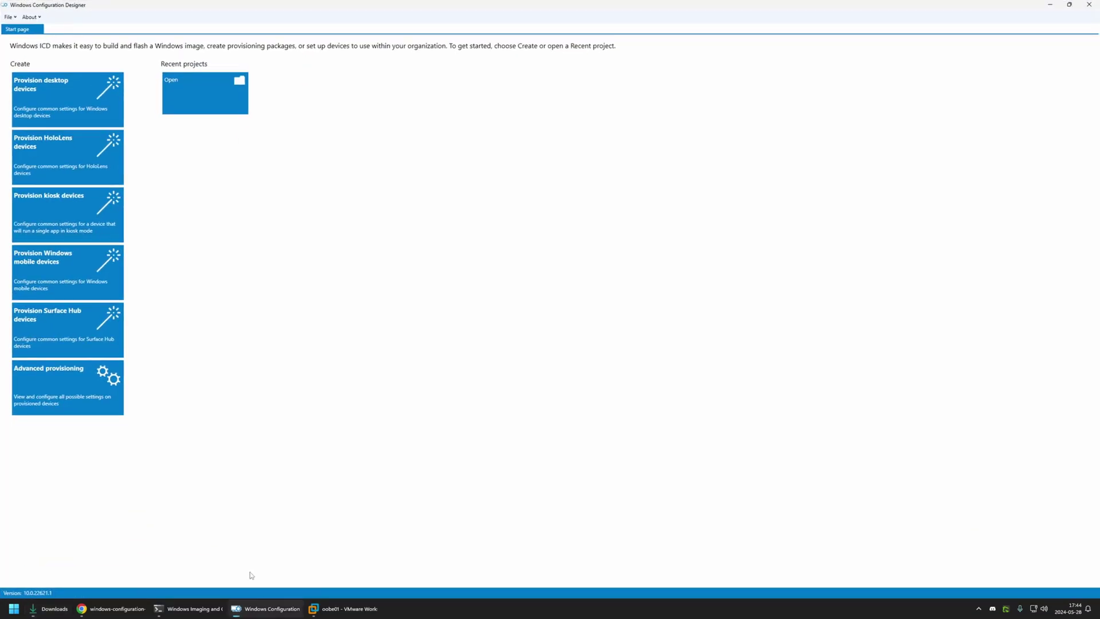
pyautogui.click(10, 17)
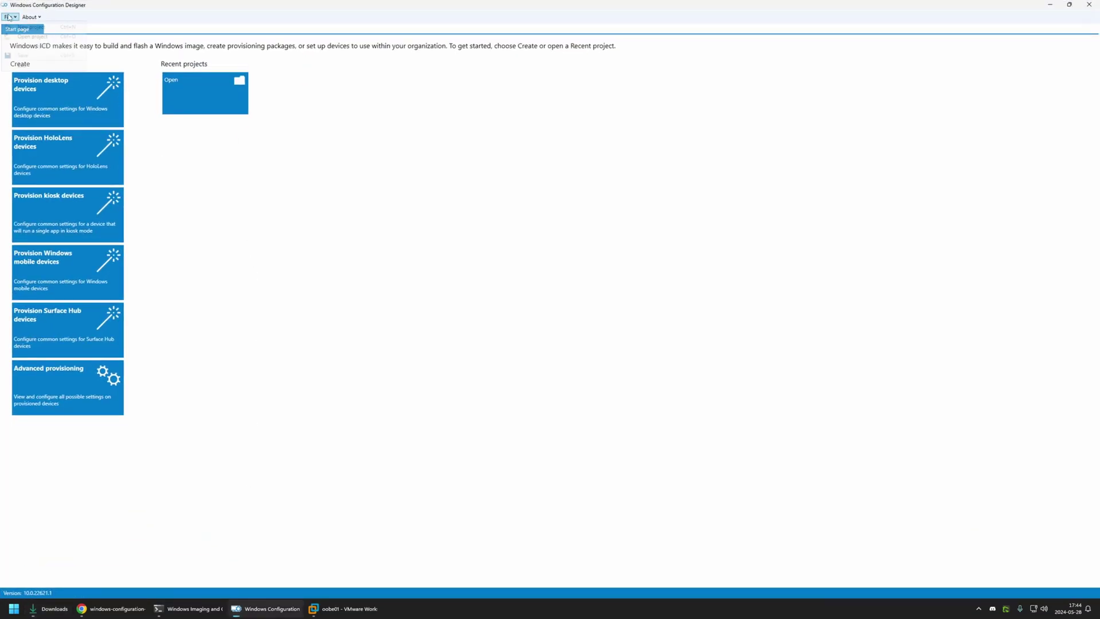
pyautogui.click(46, 25)
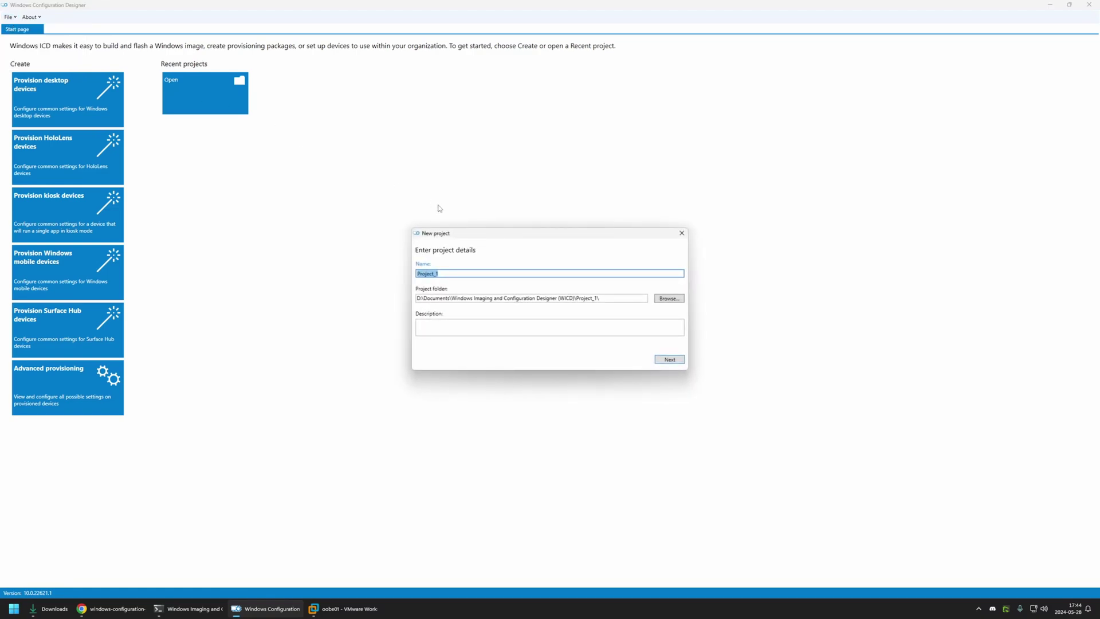
pyautogui.write('software_installation')
pyautogui.click(669, 359)
pyautogui.click(668, 360)
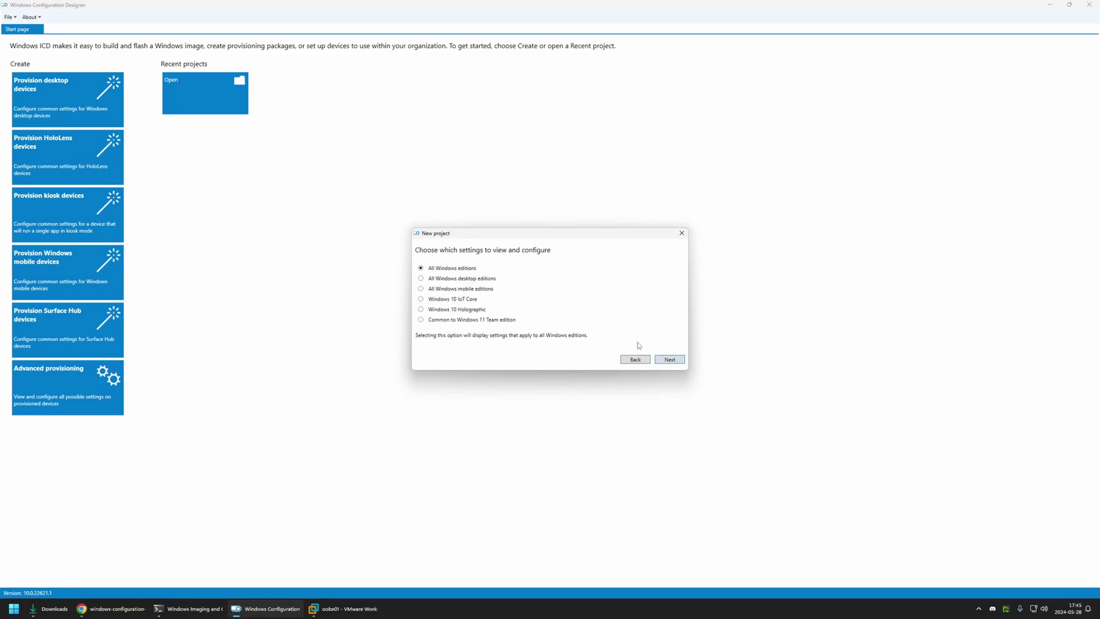
pyautogui.click(436, 280)
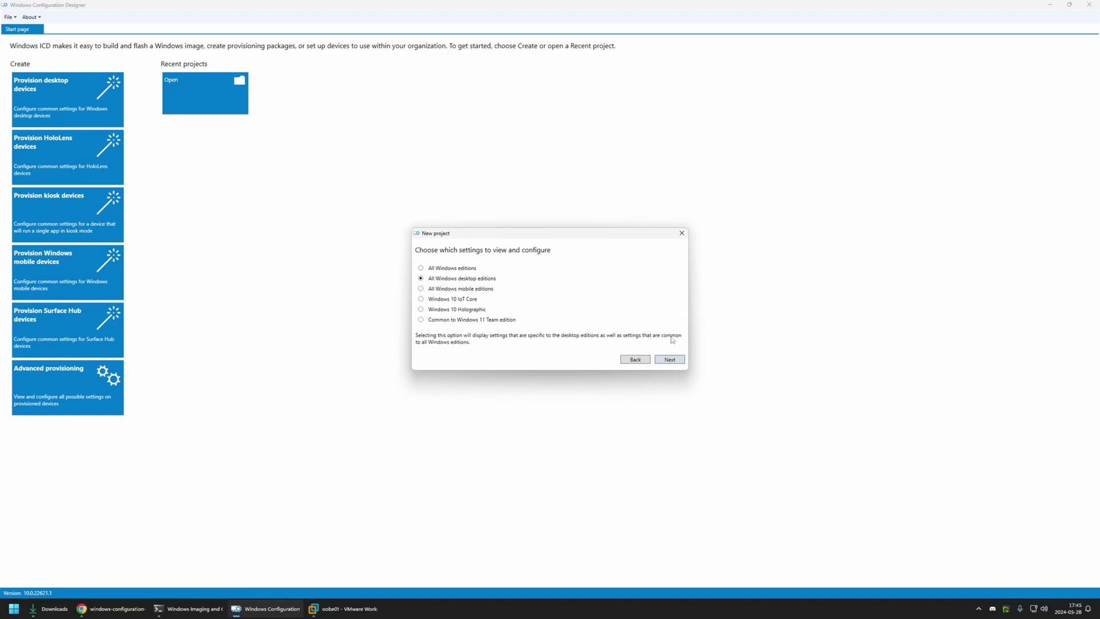
pyautogui.click(675, 361)
pyautogui.click(669, 360)
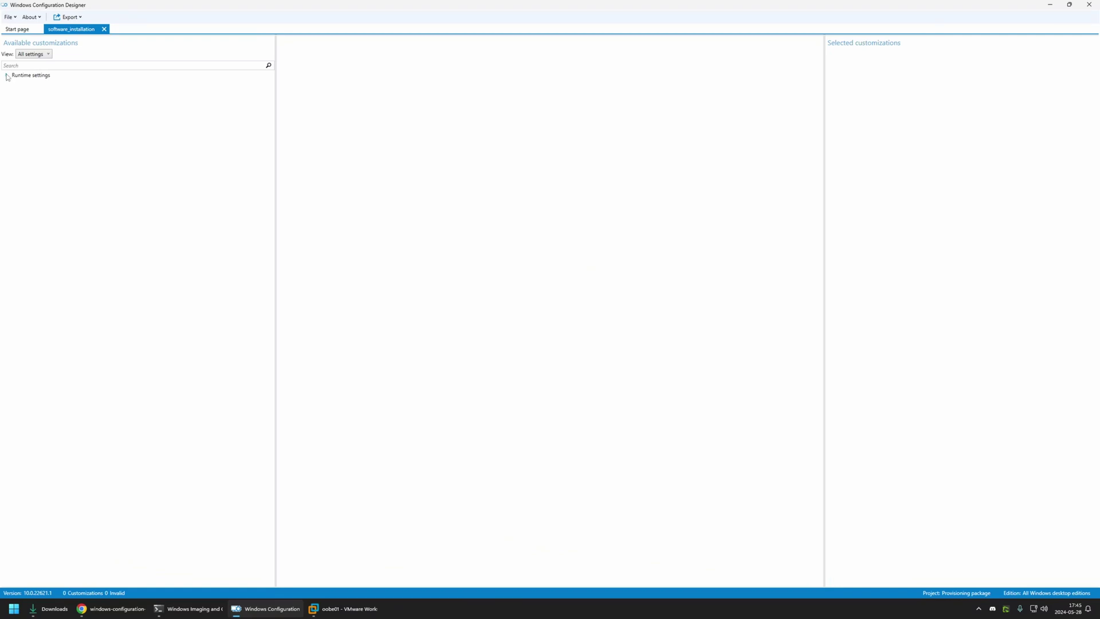
# Step: Set HideOobe to TRUE in the OOBE Desktop runtime settings
pyautogui.click(7, 76)
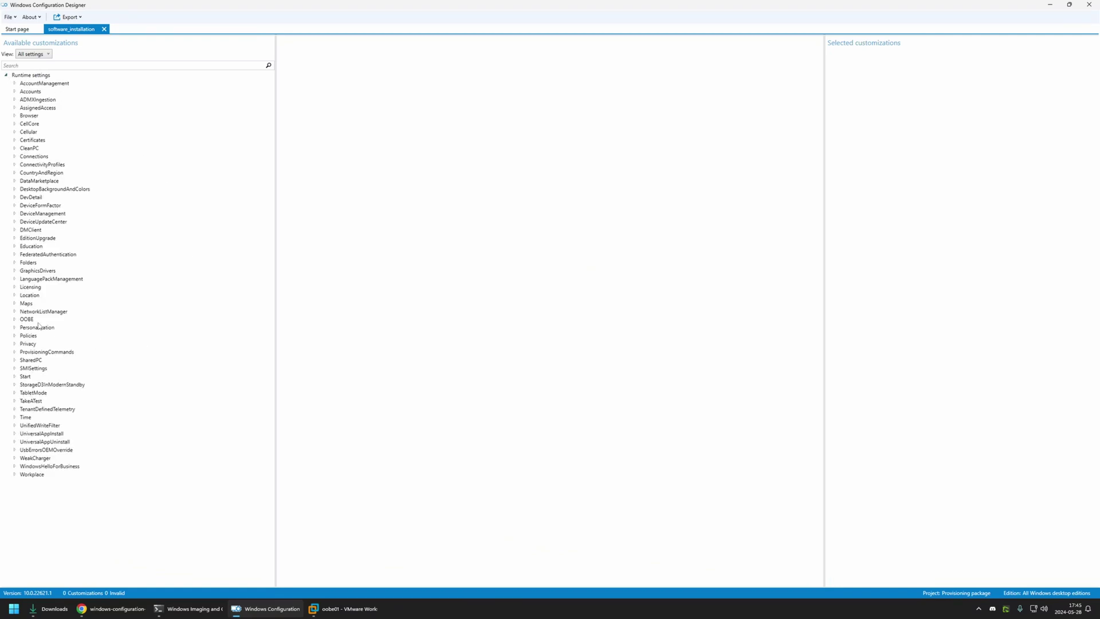
pyautogui.click(15, 320)
pyautogui.doubleClick(39, 327)
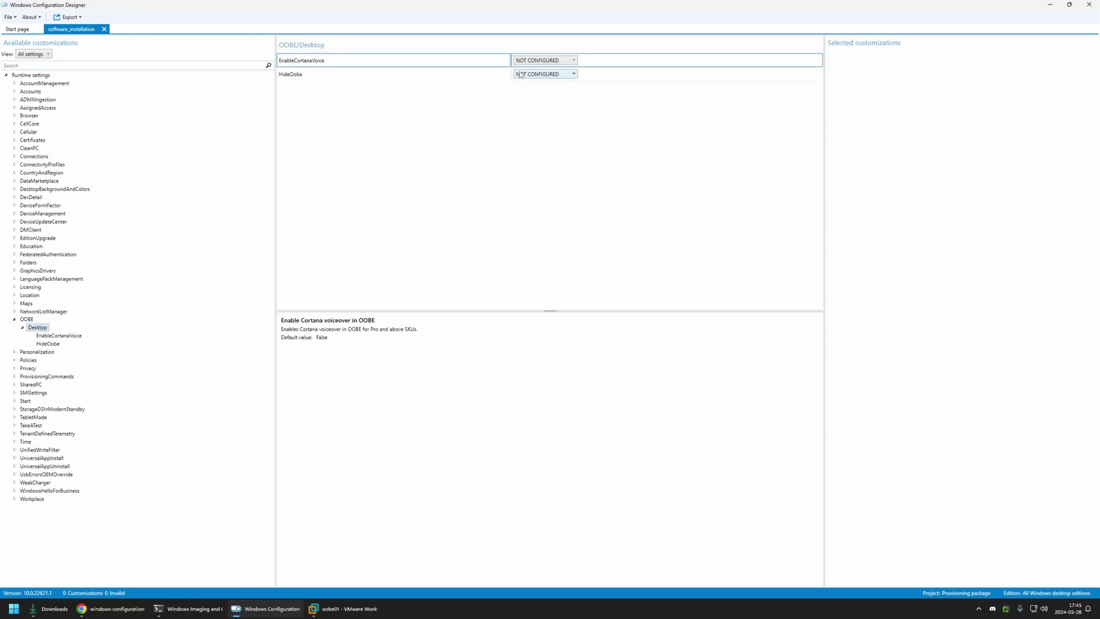
pyautogui.click(541, 74)
pyautogui.click(535, 101)
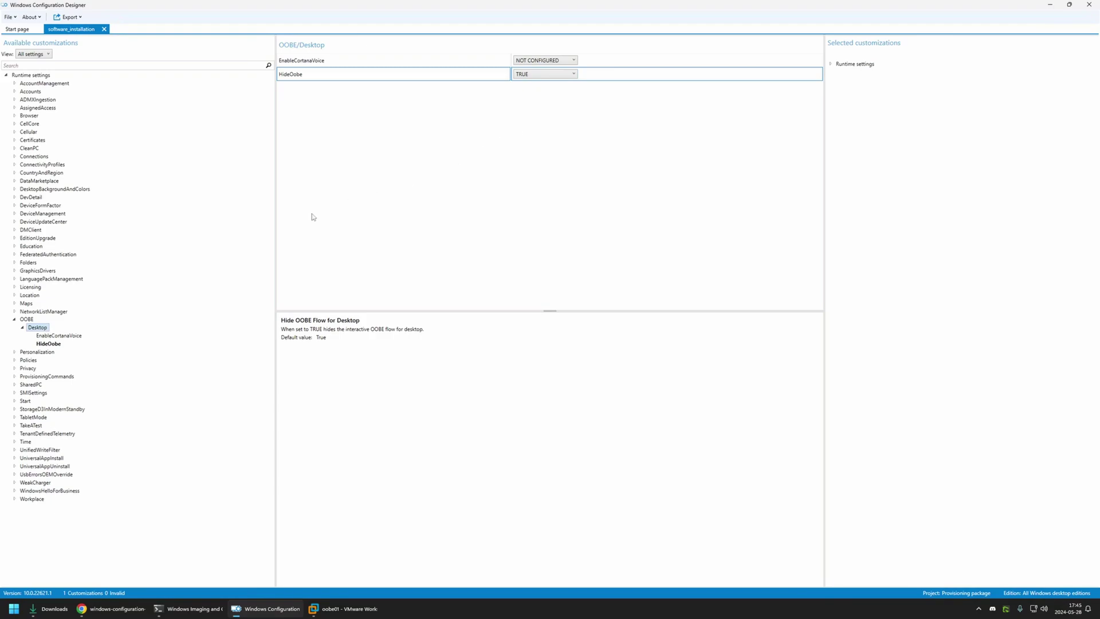
# Step: Add a command named install_google_chrome to the PrimaryContext provisioning commands
pyautogui.click(16, 377)
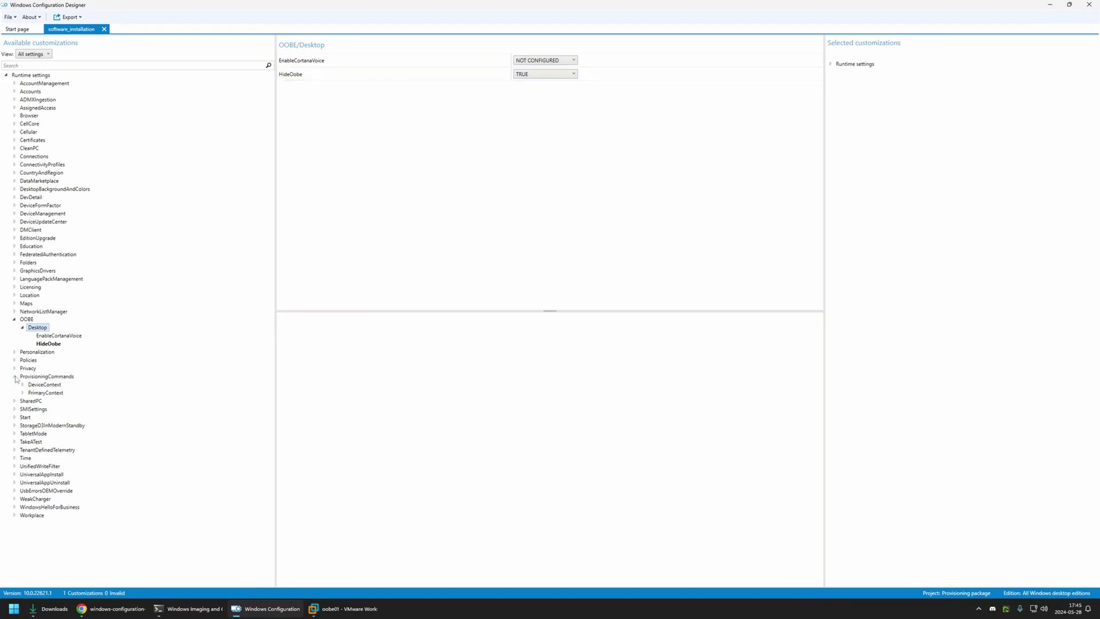
pyautogui.doubleClick(47, 394)
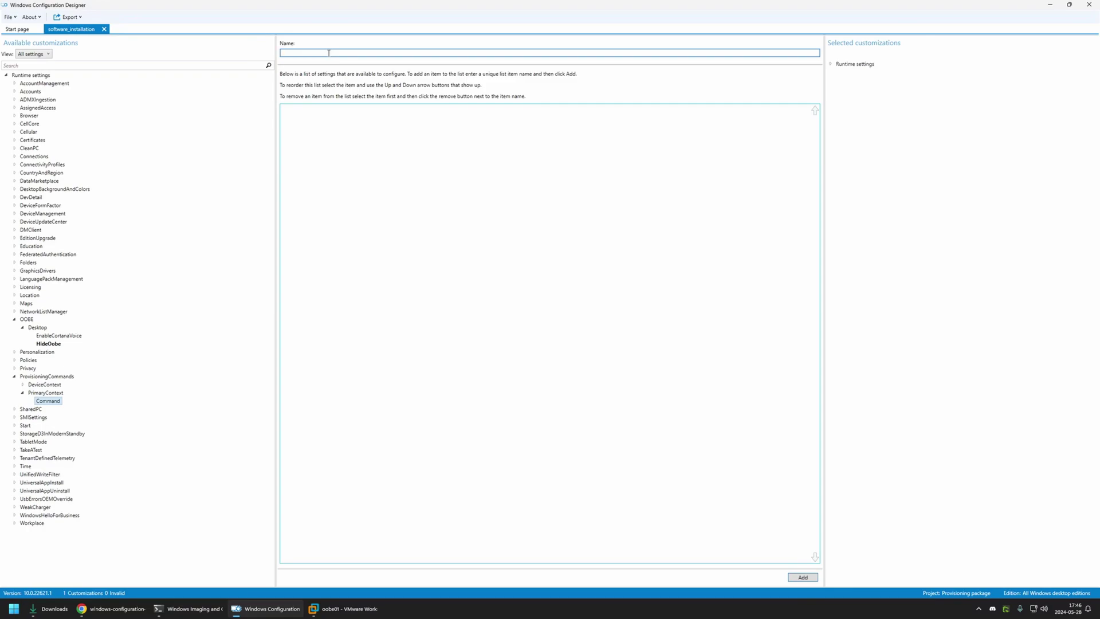
pyautogui.write('tall_google_chrome')
pyautogui.click(787, 576)
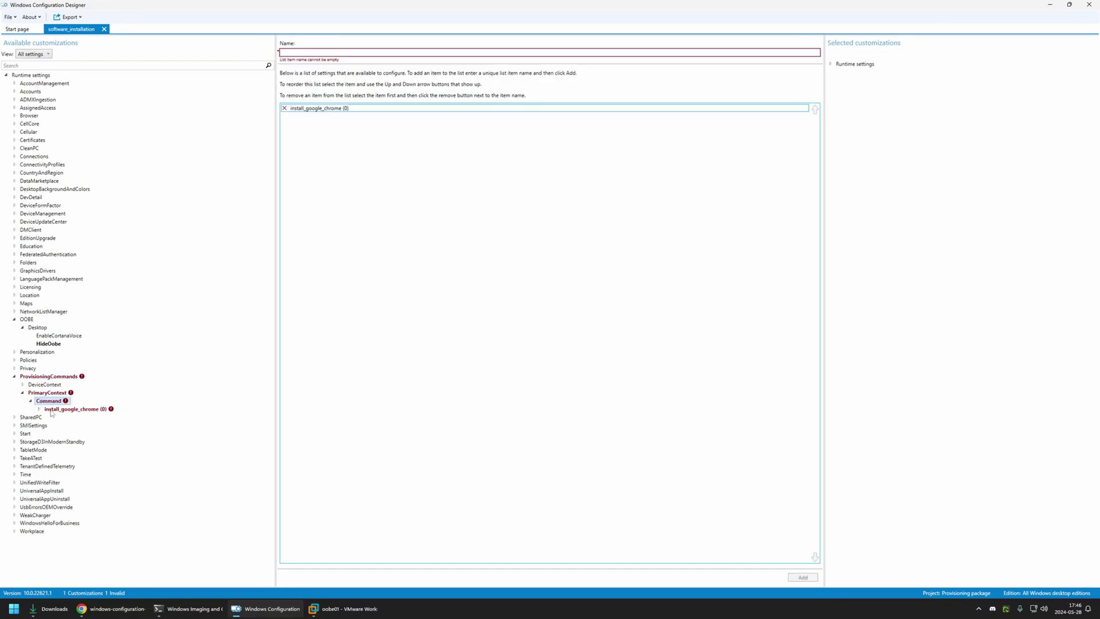
# Step: Set the install_google_chrome CommandFile to googlechromestandaloneenterprise64.msi from the Downloads folder
pyautogui.click(67, 409)
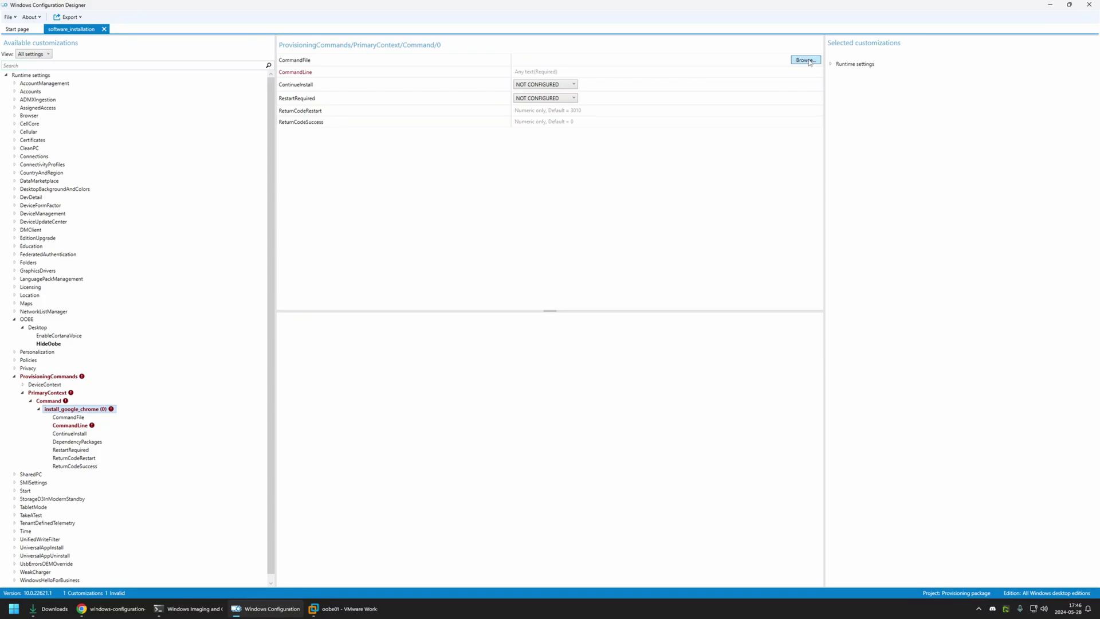
pyautogui.click(805, 60)
pyautogui.click(338, 177)
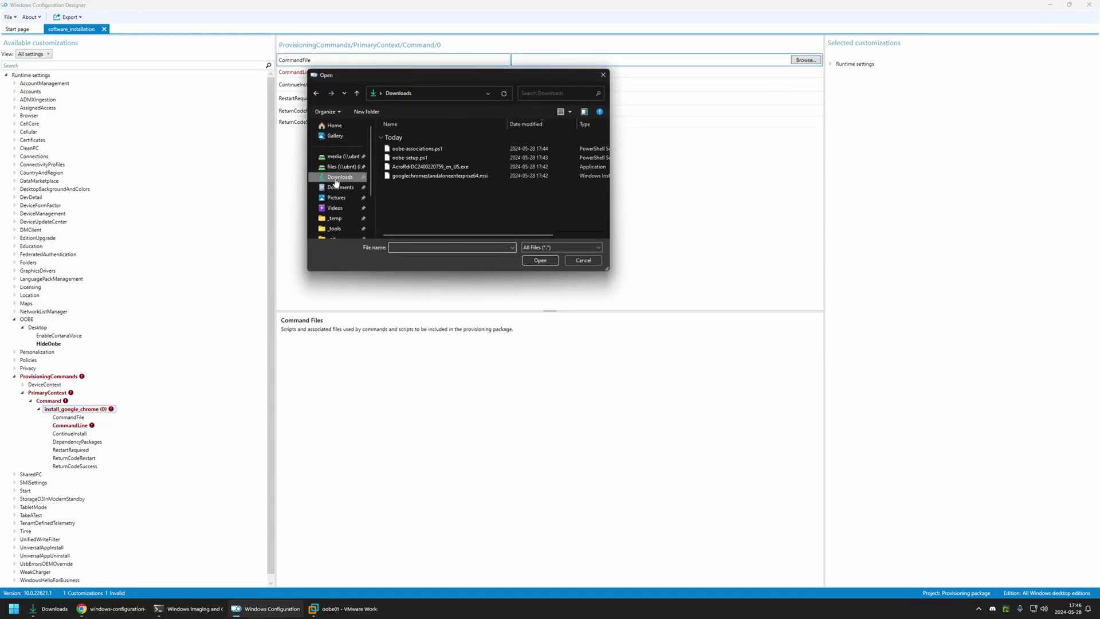
pyautogui.doubleClick(427, 176)
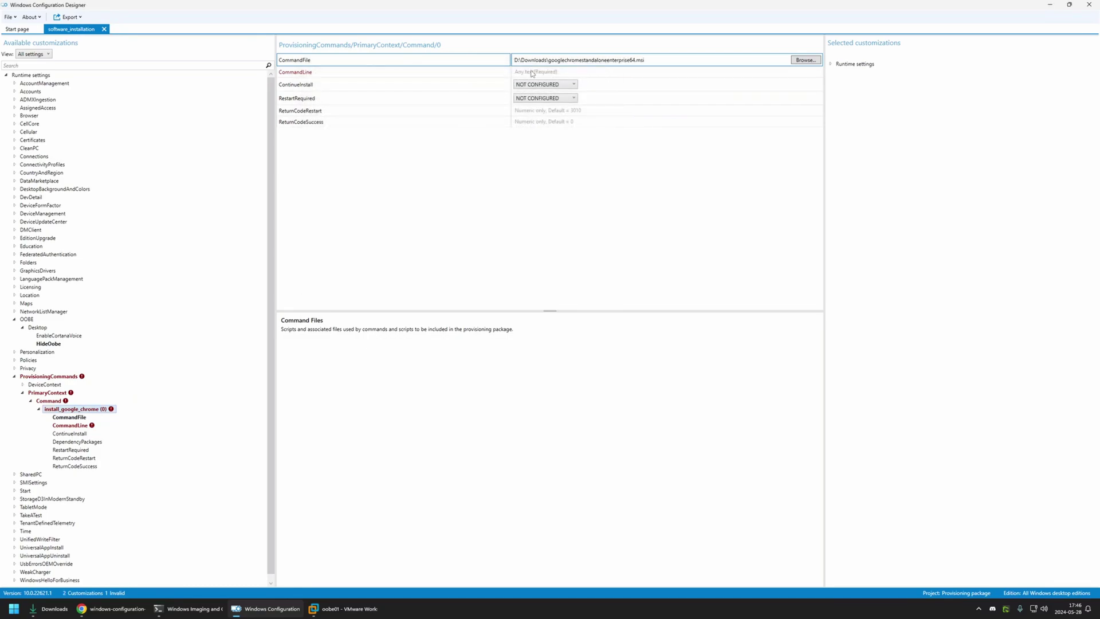
# Step: Copy the Chrome install command from the README into the install_google_chrome CommandLine: msiexec.exe /i googlechromestandaloneenterprise64.msi /qn /norestart
pyautogui.click(532, 73)
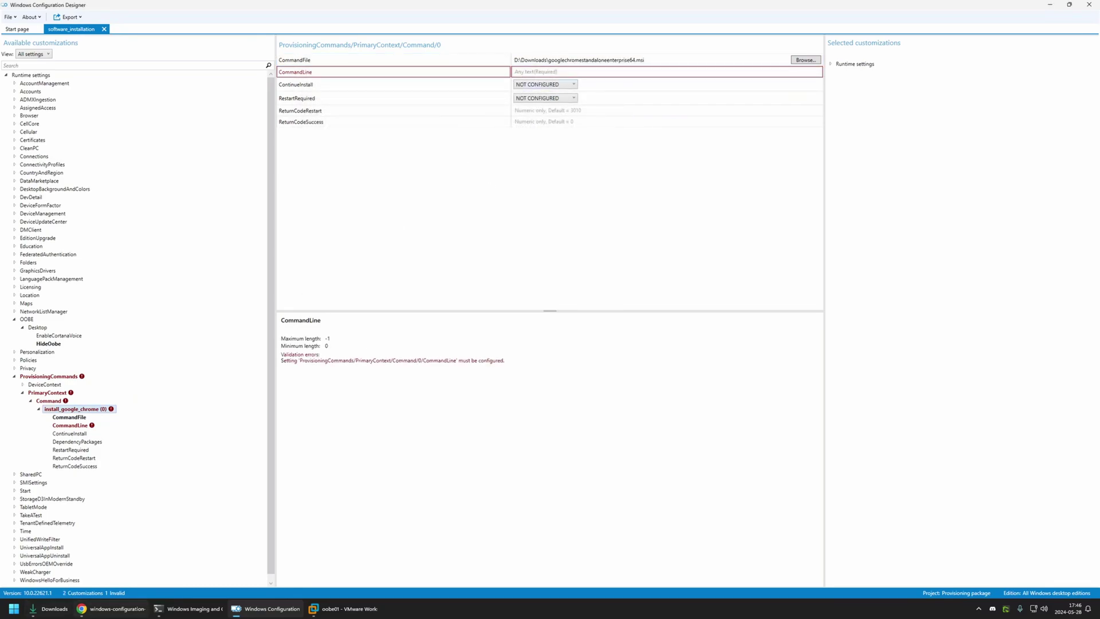
pyautogui.click(103, 607)
pyautogui.click(53, 4)
pyautogui.scroll(-3, 311, 348)
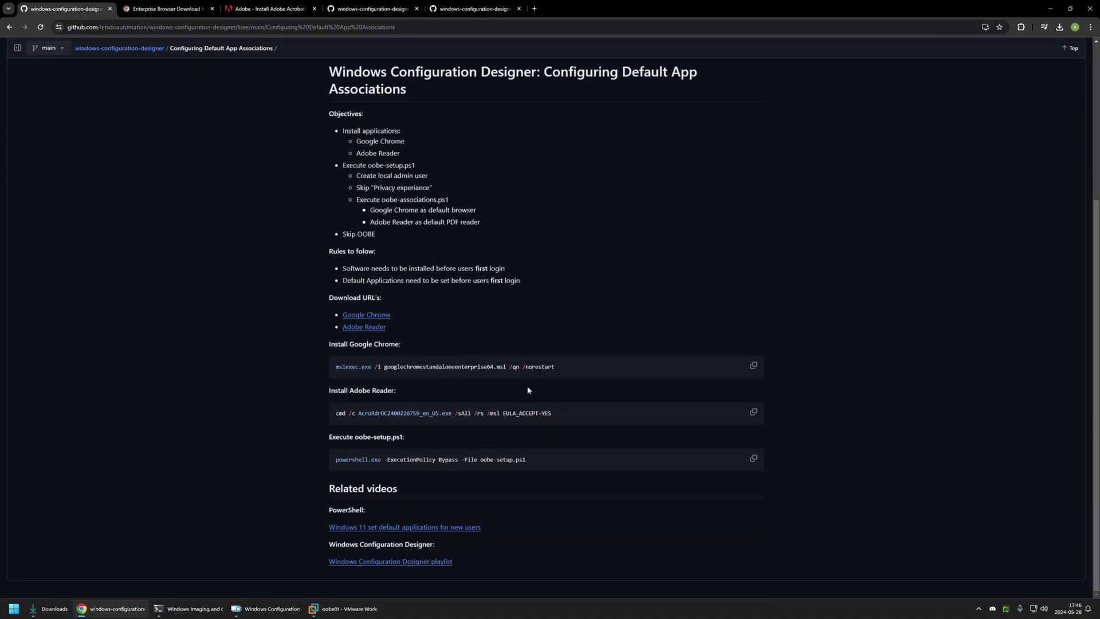
pyautogui.click(753, 365)
pyautogui.moveTo(569, 365); pyautogui.dragTo(315, 370)
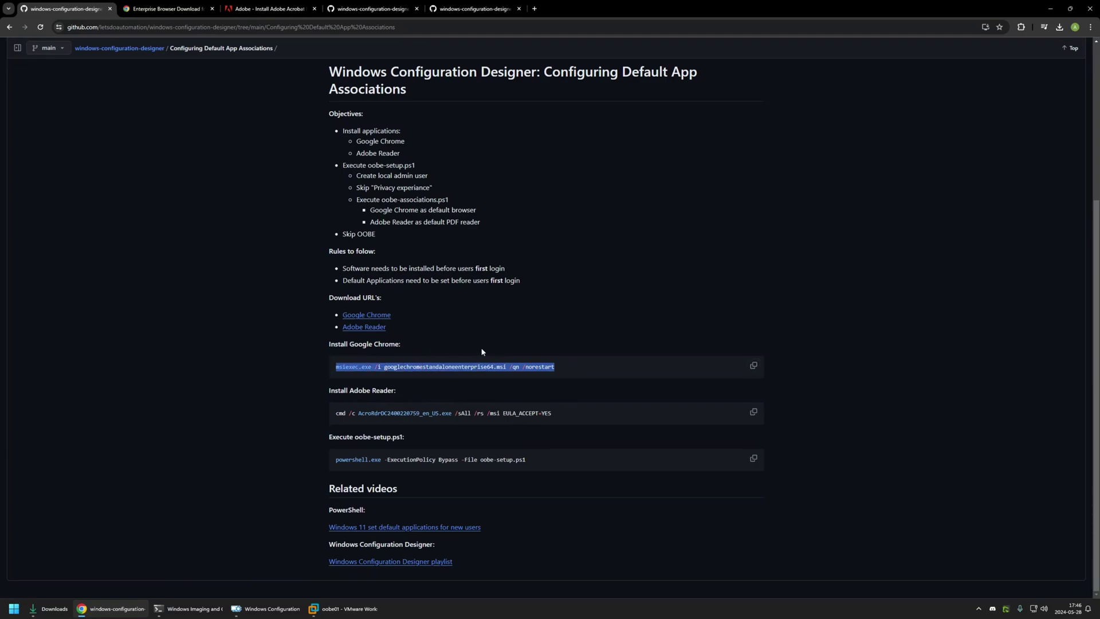
pyautogui.click(472, 359)
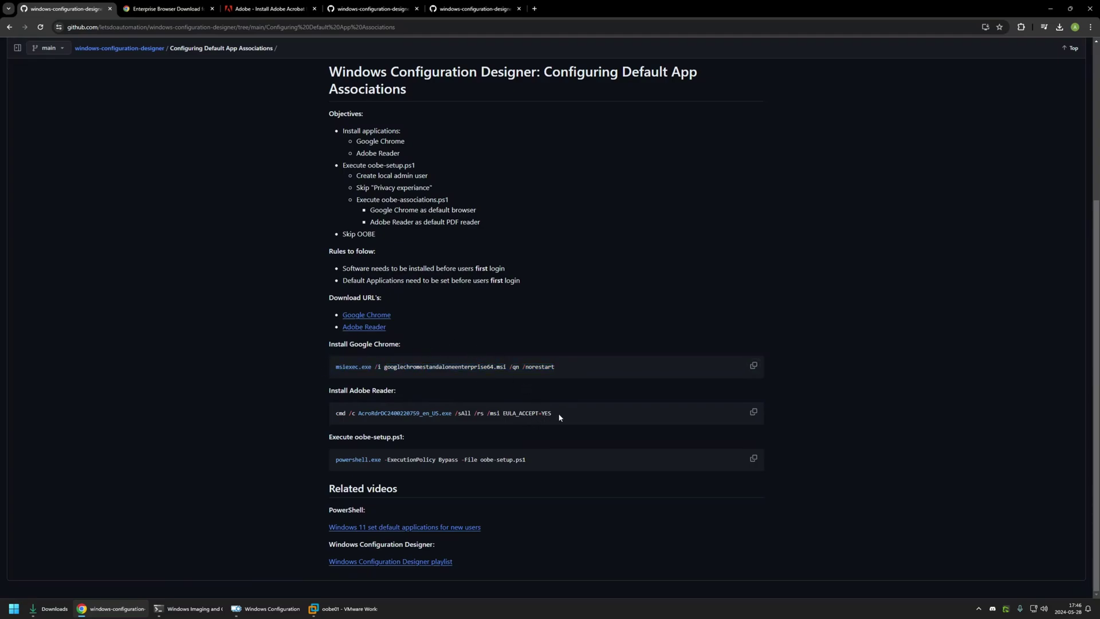
pyautogui.moveTo(559, 417); pyautogui.dragTo(312, 414)
pyautogui.click(441, 386)
pyautogui.click(267, 609)
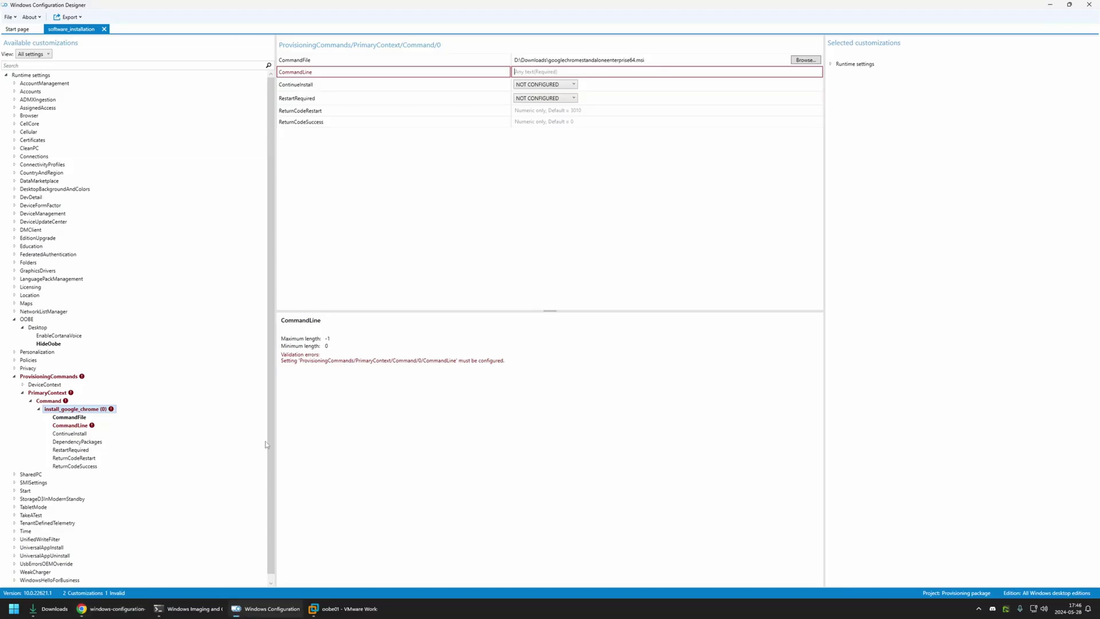
pyautogui.click(531, 72)
pyautogui.hotkey('ctrl', 'v')
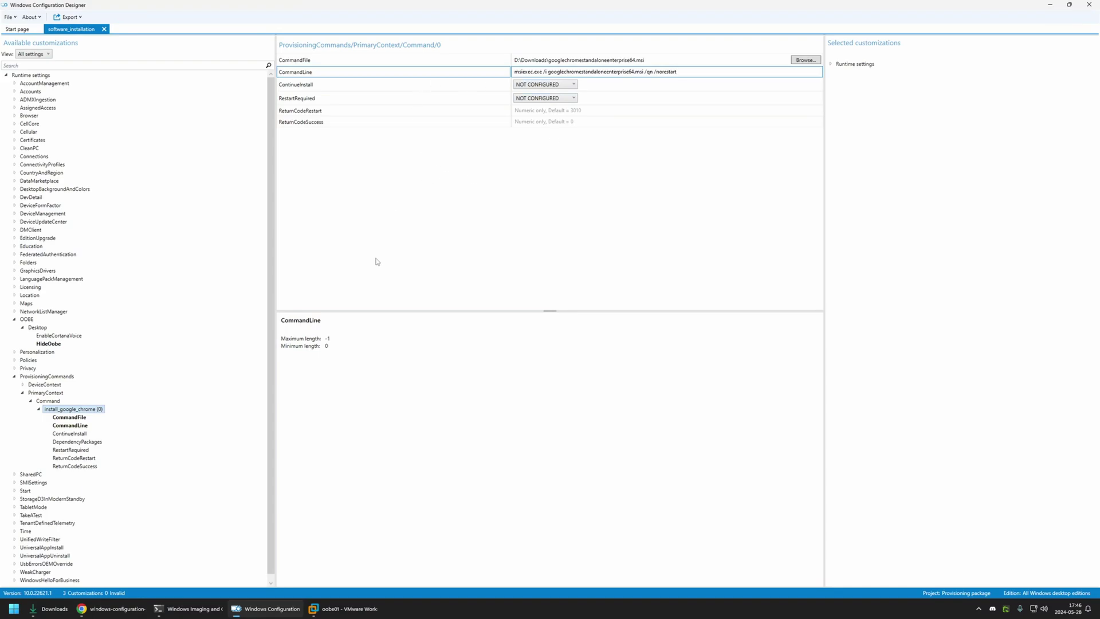
# Step: Add a second PrimaryContext command named install_adobe_reader
pyautogui.click(48, 401)
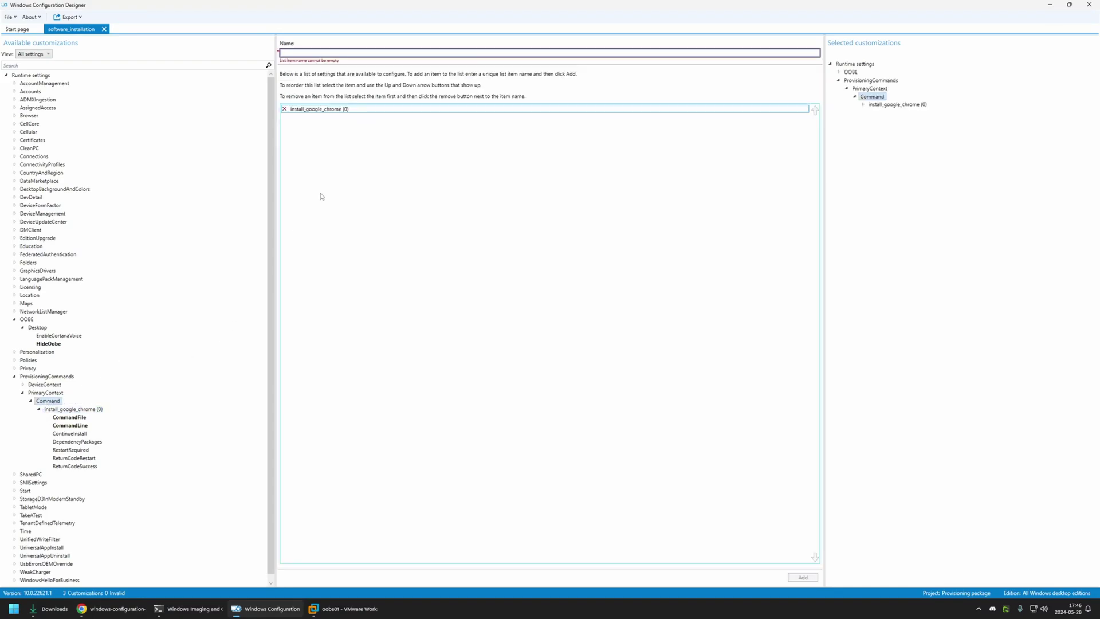
pyautogui.write('instal')
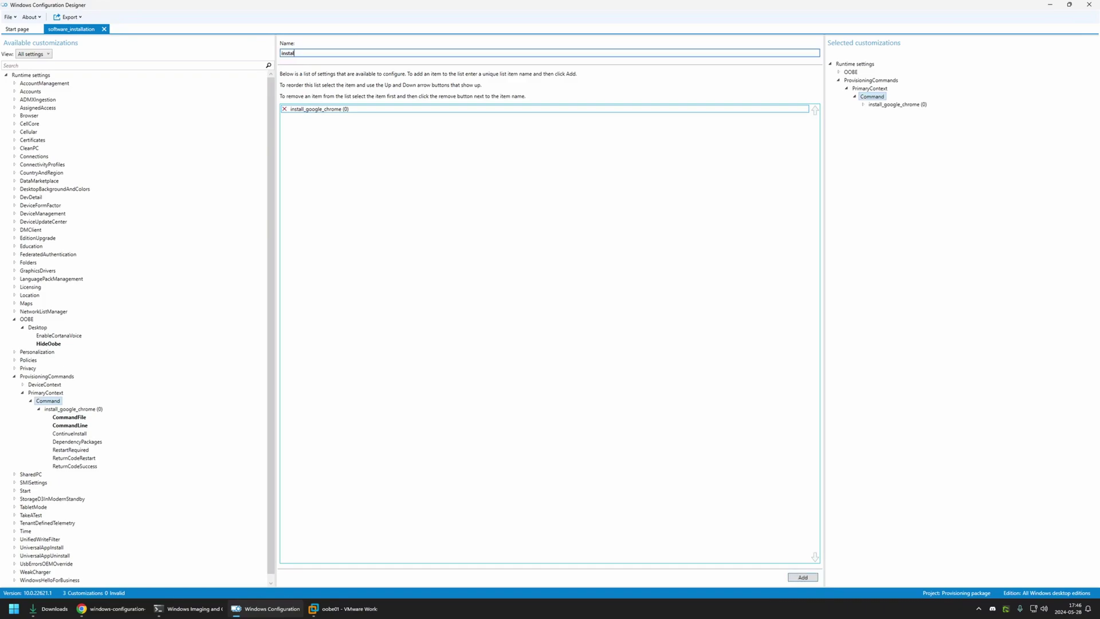
pyautogui.write('l_adobe_reader')
pyautogui.click(797, 574)
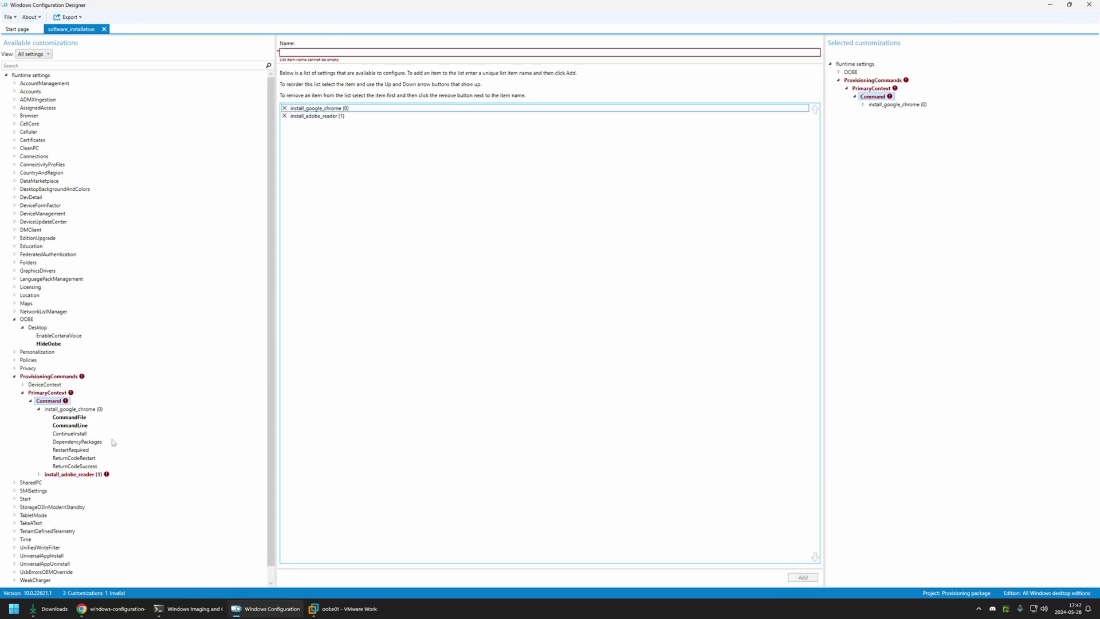
pyautogui.click(59, 474)
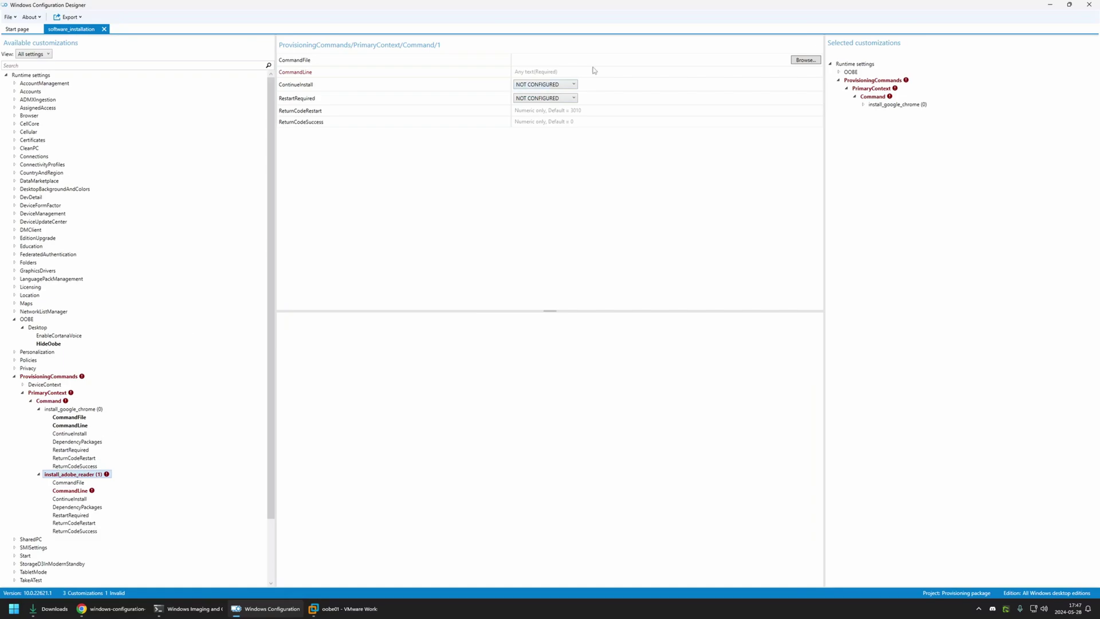
pyautogui.click(805, 59)
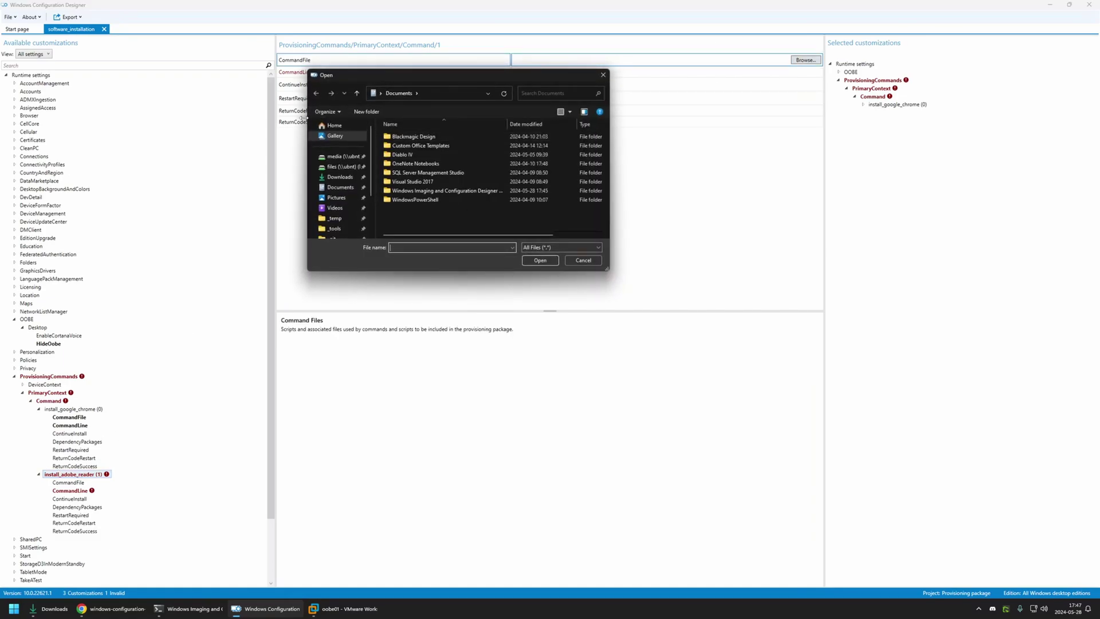
pyautogui.click(339, 177)
pyautogui.doubleClick(435, 167)
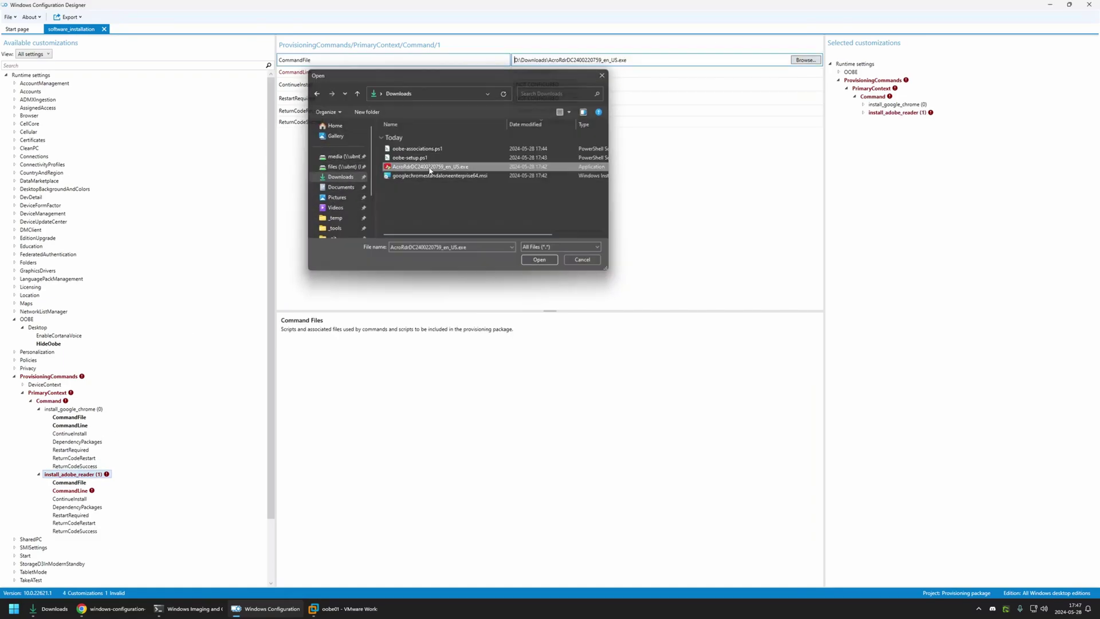
# Step: Switch to Chrome and review the Adobe Reader install command and its installer file name in the README
pyautogui.click(112, 609)
pyautogui.moveTo(562, 416); pyautogui.dragTo(325, 413)
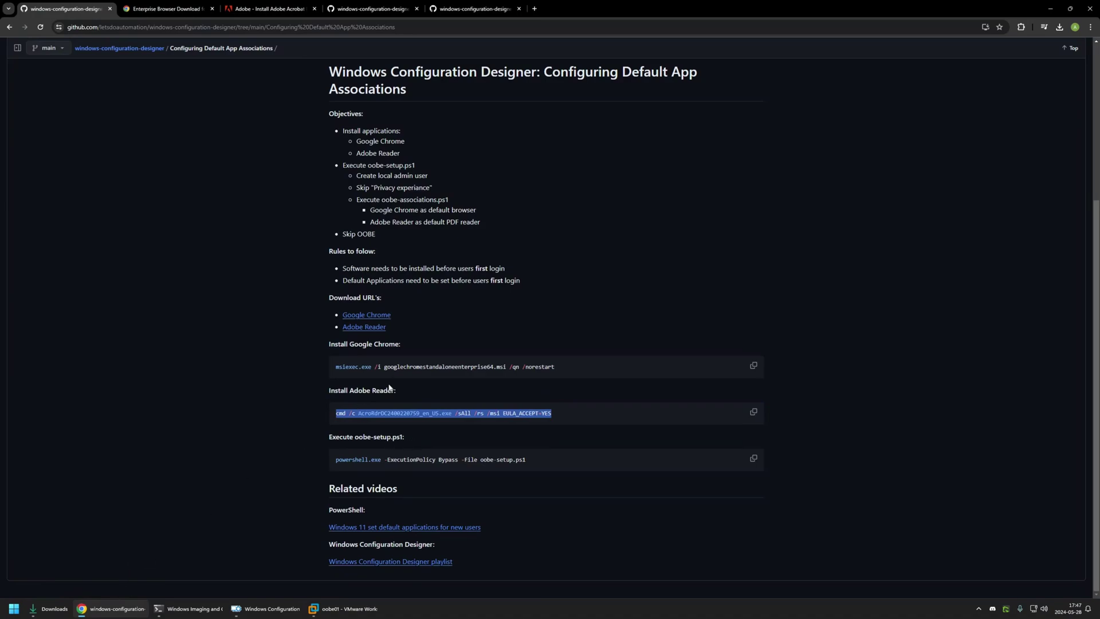
pyautogui.click(363, 413)
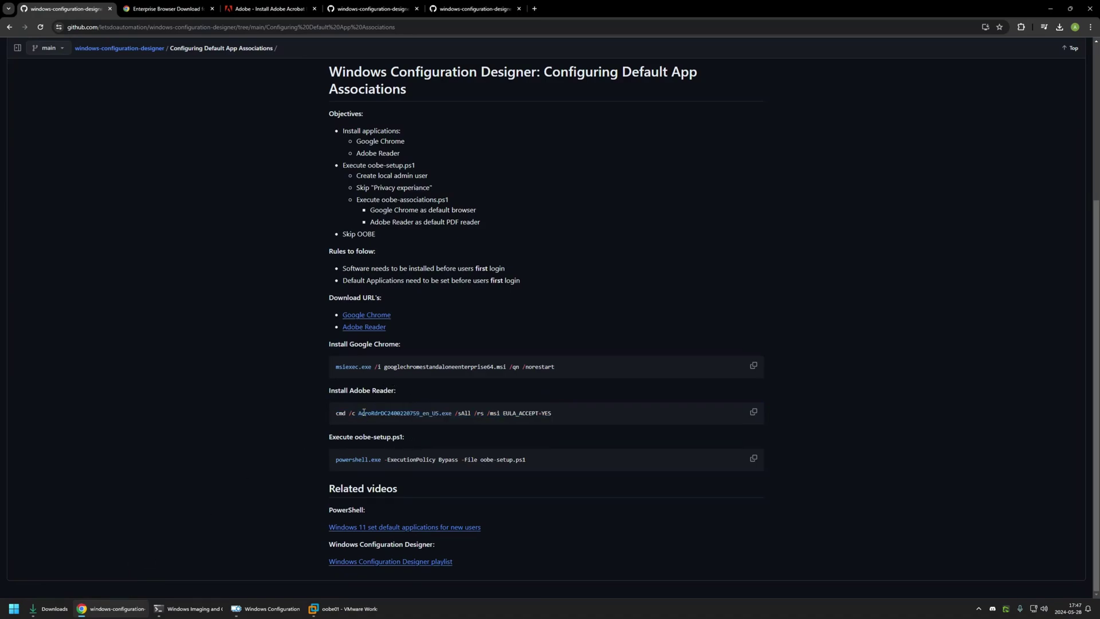
pyautogui.moveTo(356, 413); pyautogui.dragTo(452, 413)
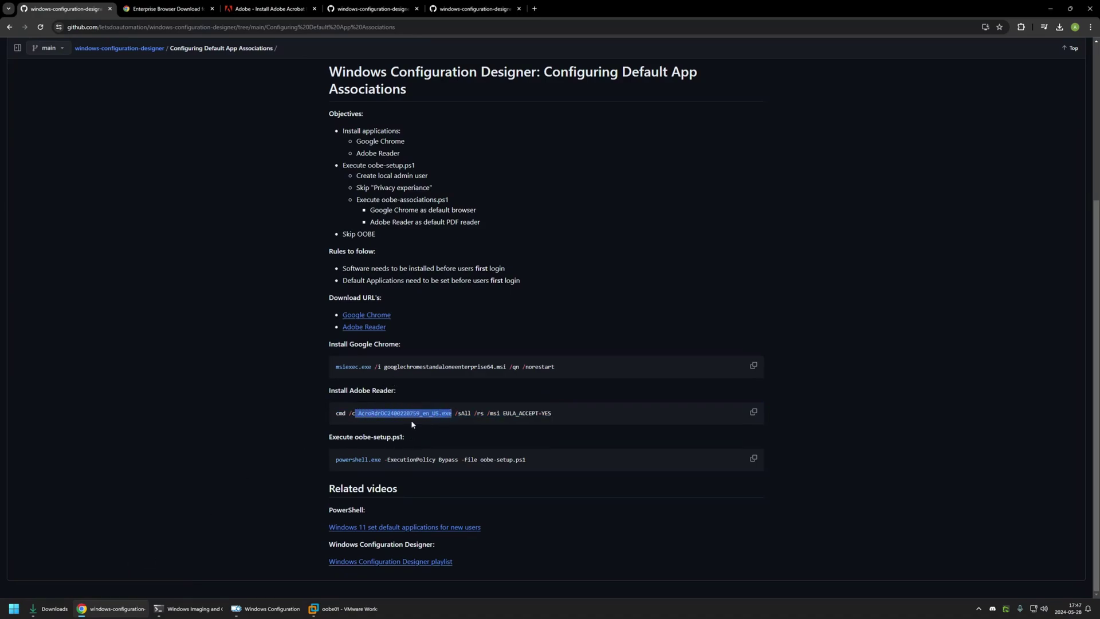
pyautogui.click(400, 417)
pyautogui.moveTo(359, 413); pyautogui.dragTo(450, 425)
pyautogui.click(399, 417)
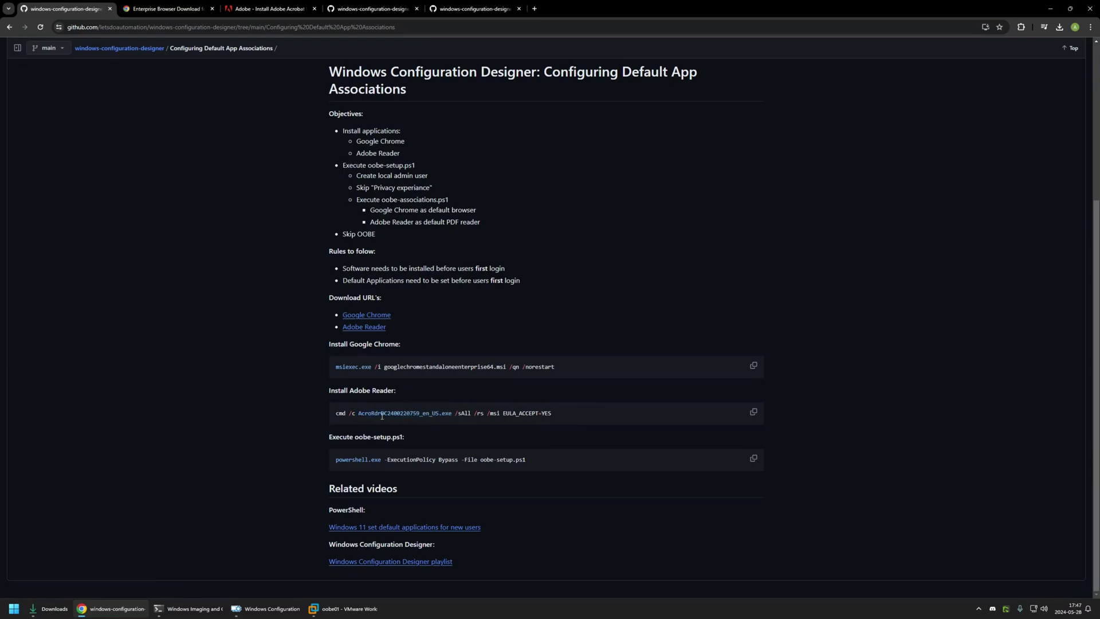
pyautogui.moveTo(381, 413); pyautogui.dragTo(422, 414)
pyautogui.click(401, 410)
pyautogui.click(753, 412)
pyautogui.click(265, 608)
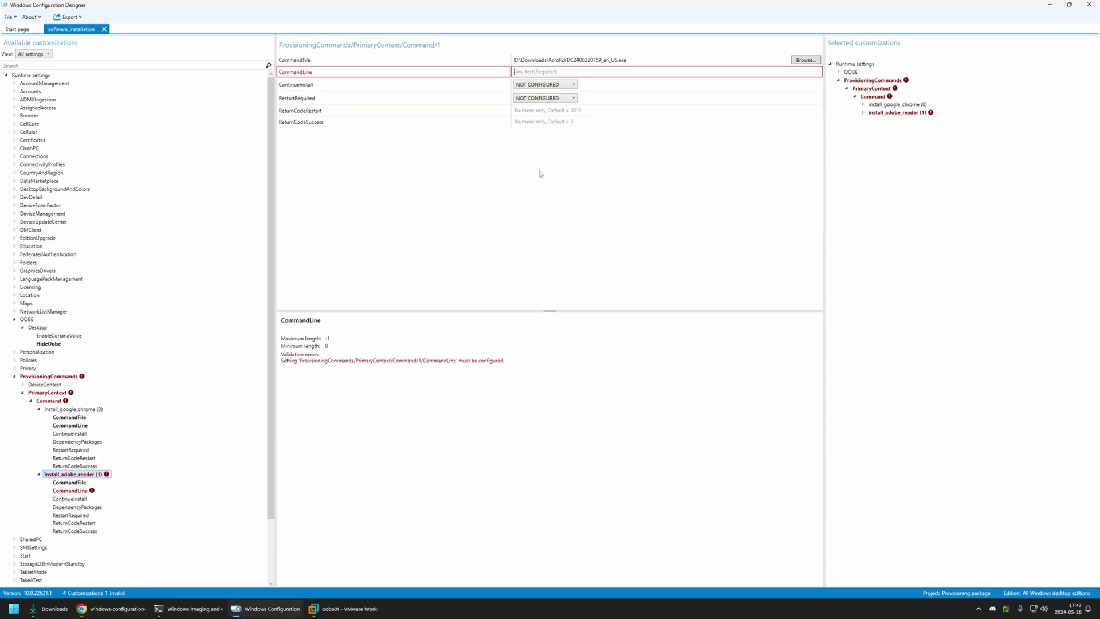
pyautogui.click(537, 71)
pyautogui.hotkey('ctrl', 'v')
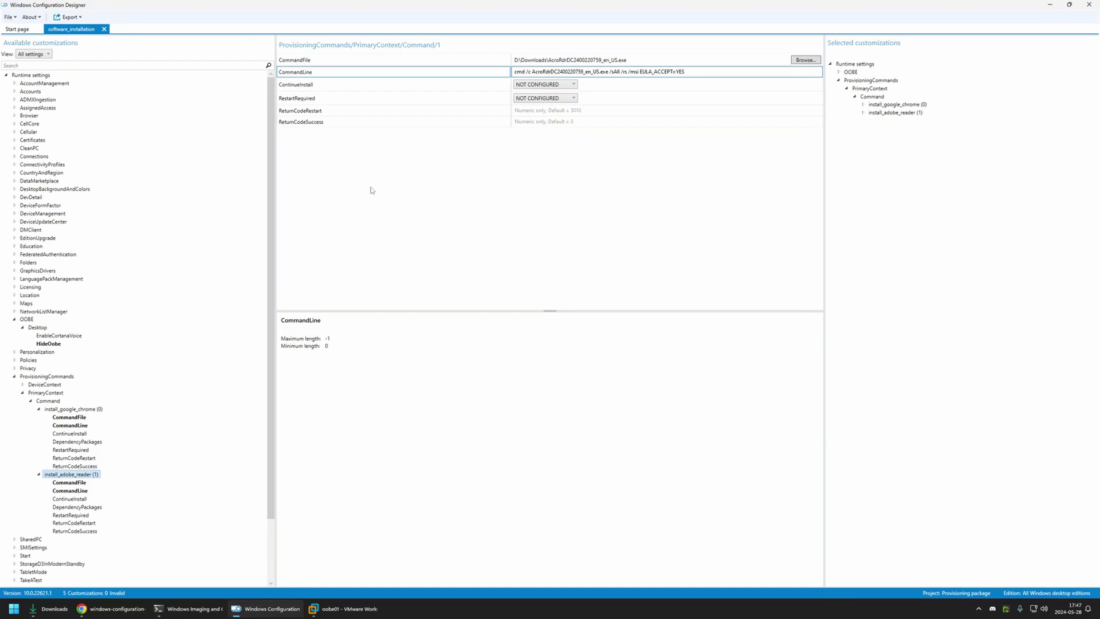
# Step: Add oobe-associations.ps1 and oobe-setup.ps1 from the Downloads folder to the DeviceContext CommandFiles
pyautogui.click(23, 385)
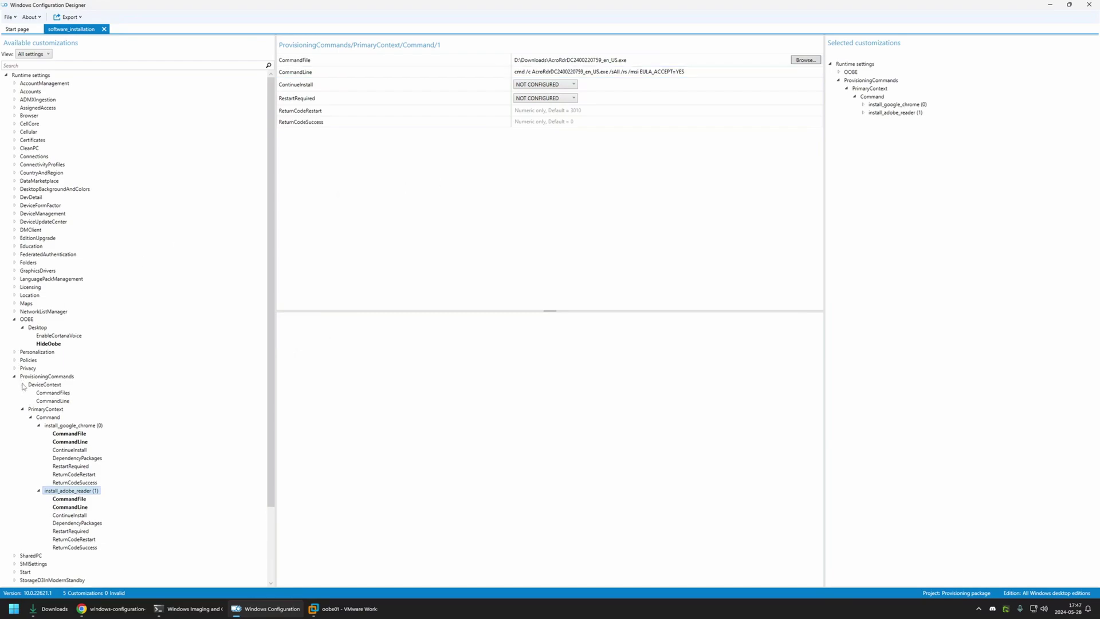
pyautogui.click(57, 384)
pyautogui.click(63, 393)
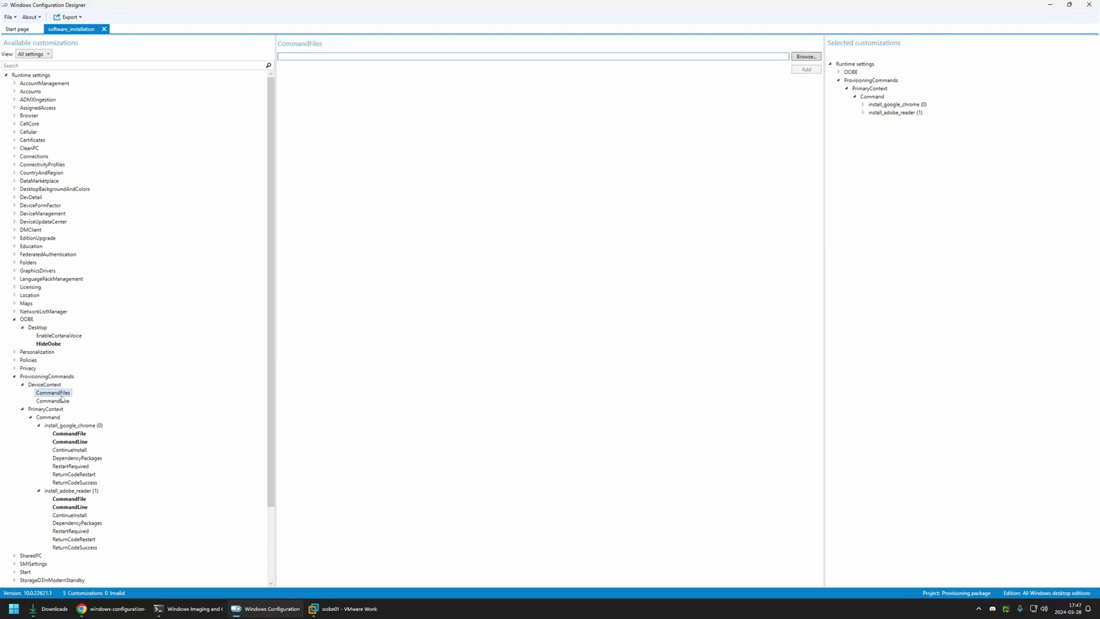
pyautogui.click(805, 56)
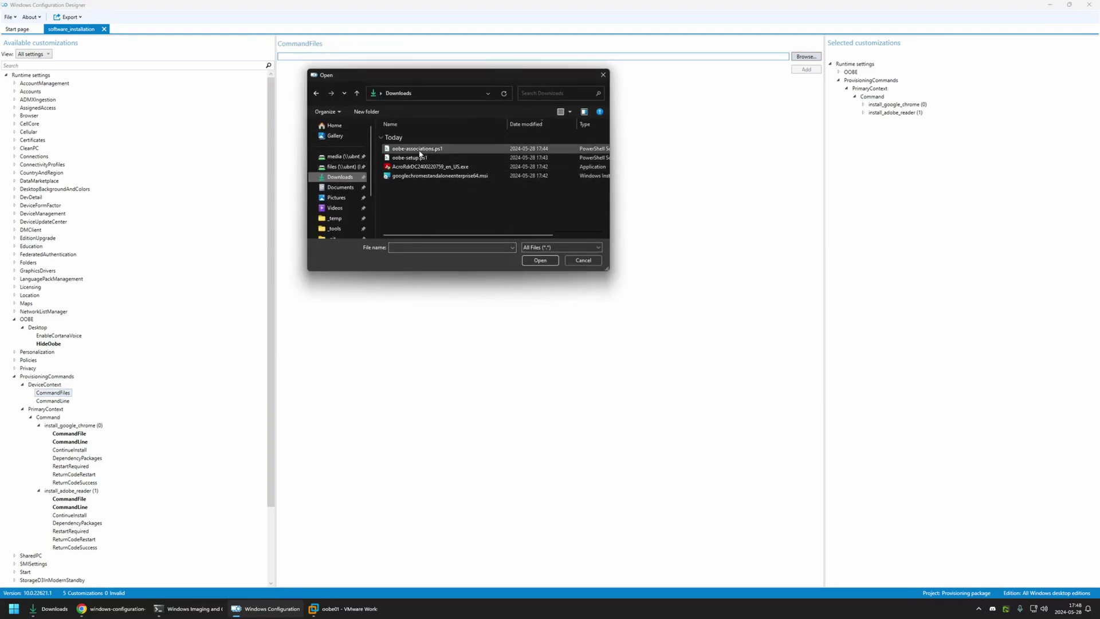
pyautogui.click(421, 150)
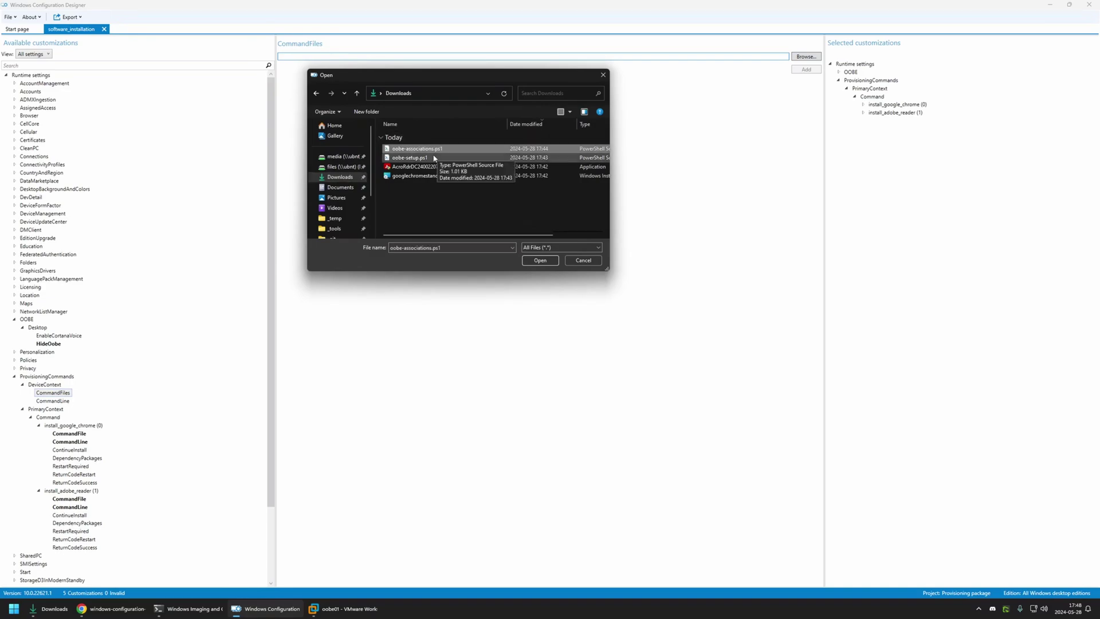
pyautogui.keyDown('ctrl'); pyautogui.click(424, 158); pyautogui.keyUp('ctrl')
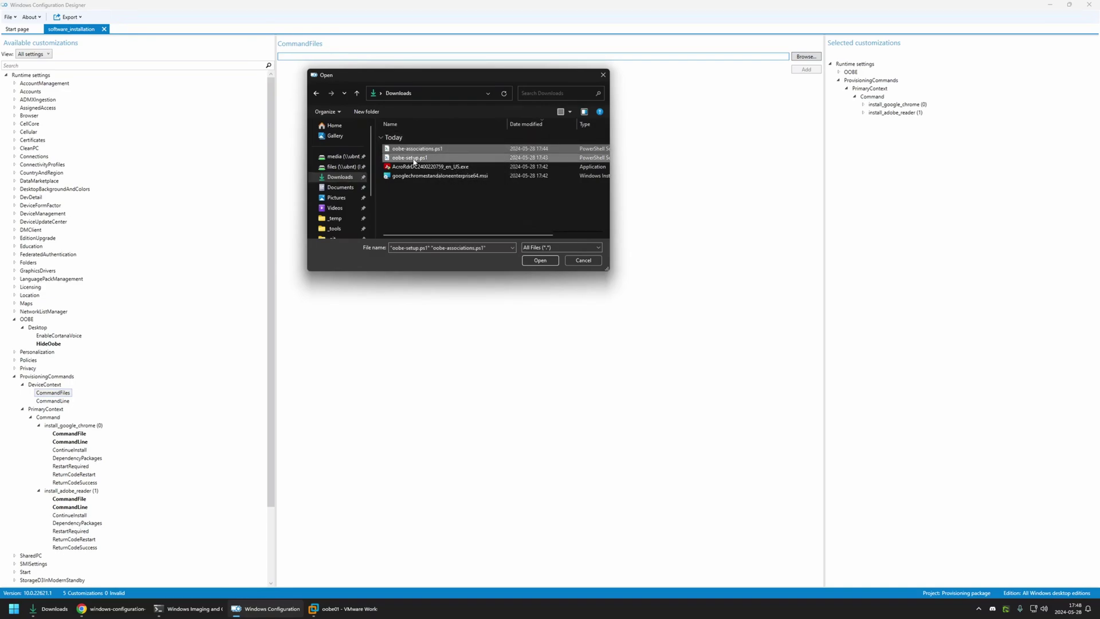
pyautogui.click(538, 260)
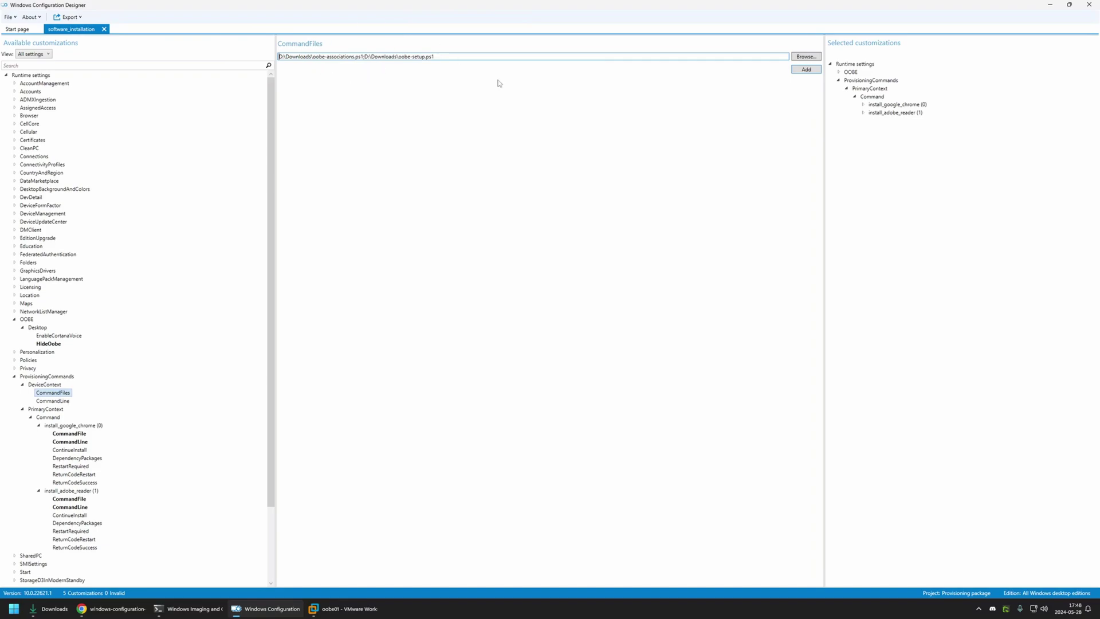
pyautogui.click(806, 70)
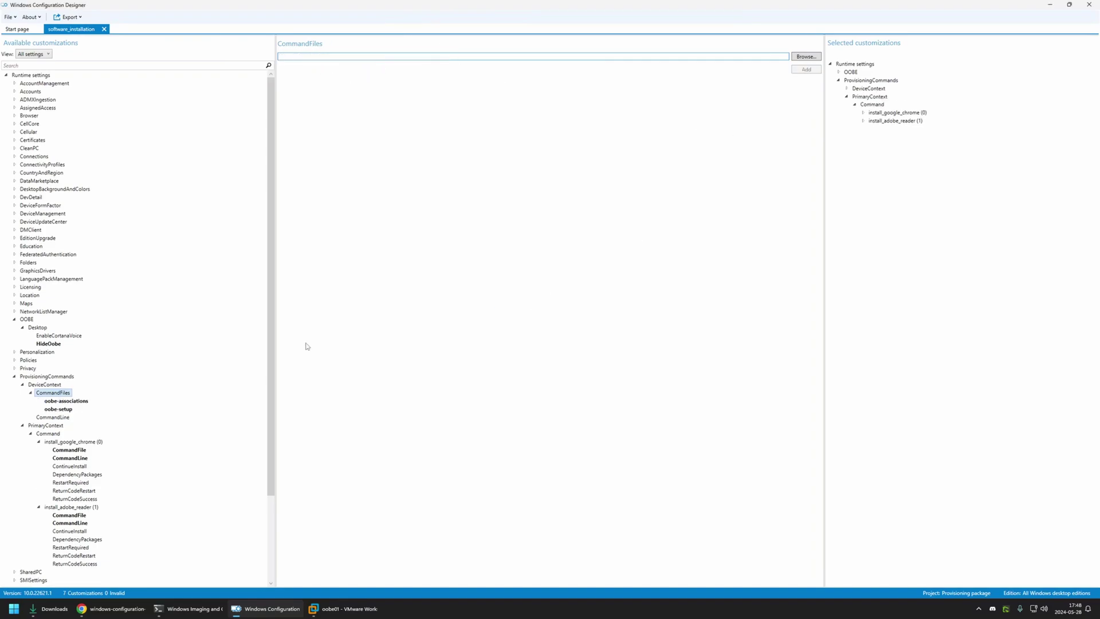
# Step: Copy the script command from the README into the DeviceContext CommandLine: powershell.exe -ExecutionPolicy Bypass -File oobe-setup.ps1
pyautogui.click(61, 420)
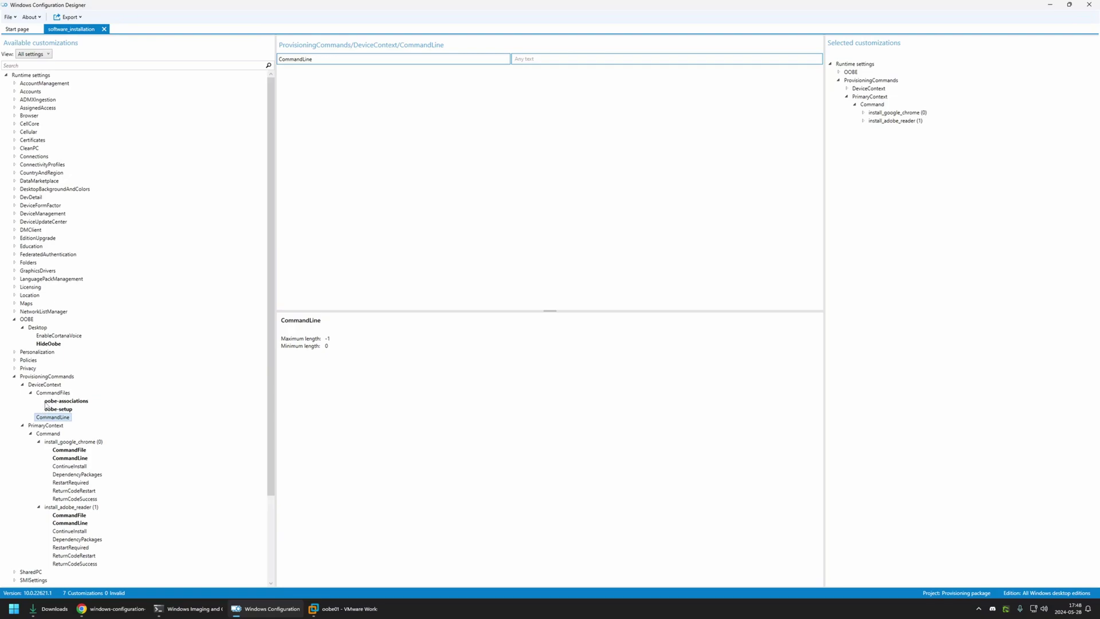
pyautogui.click(107, 610)
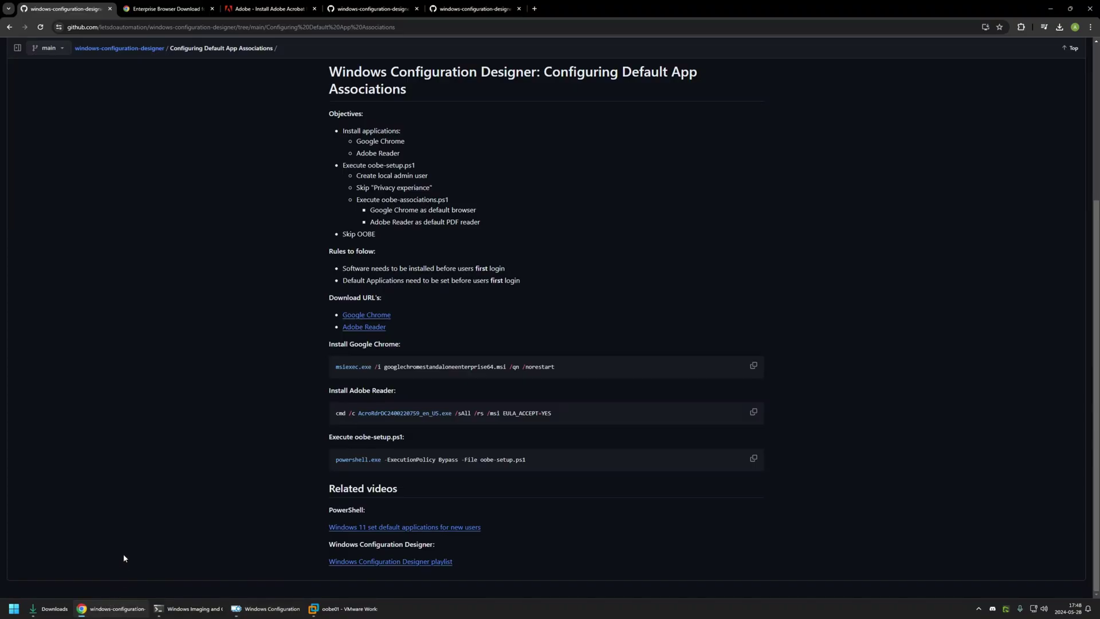
pyautogui.click(754, 458)
pyautogui.press('super+Down')
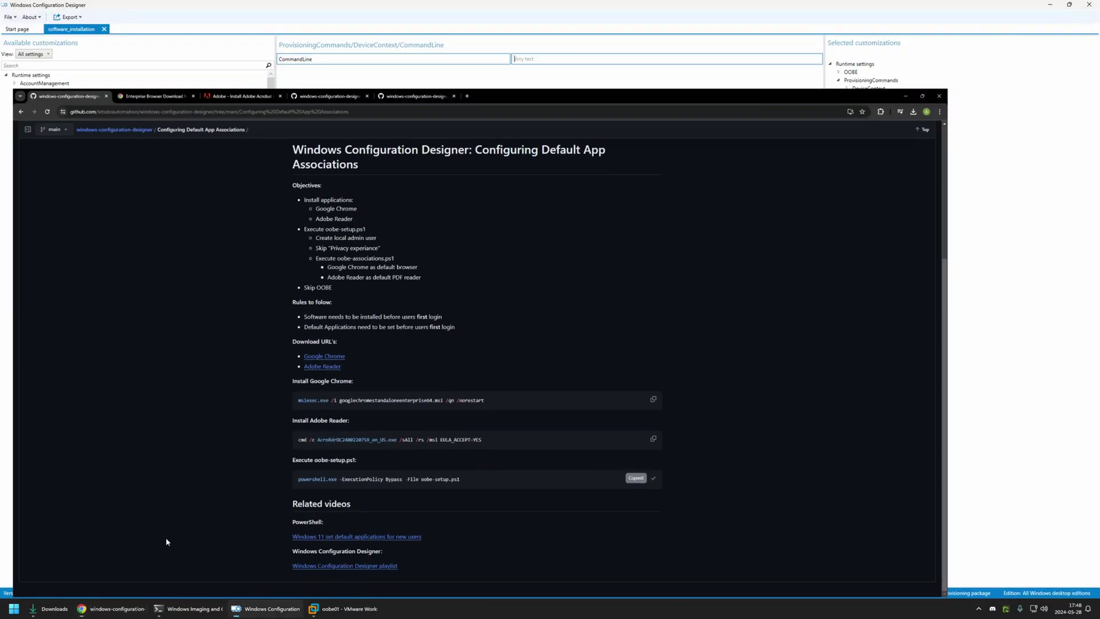
pyautogui.hotkey('ctrl', 'v')
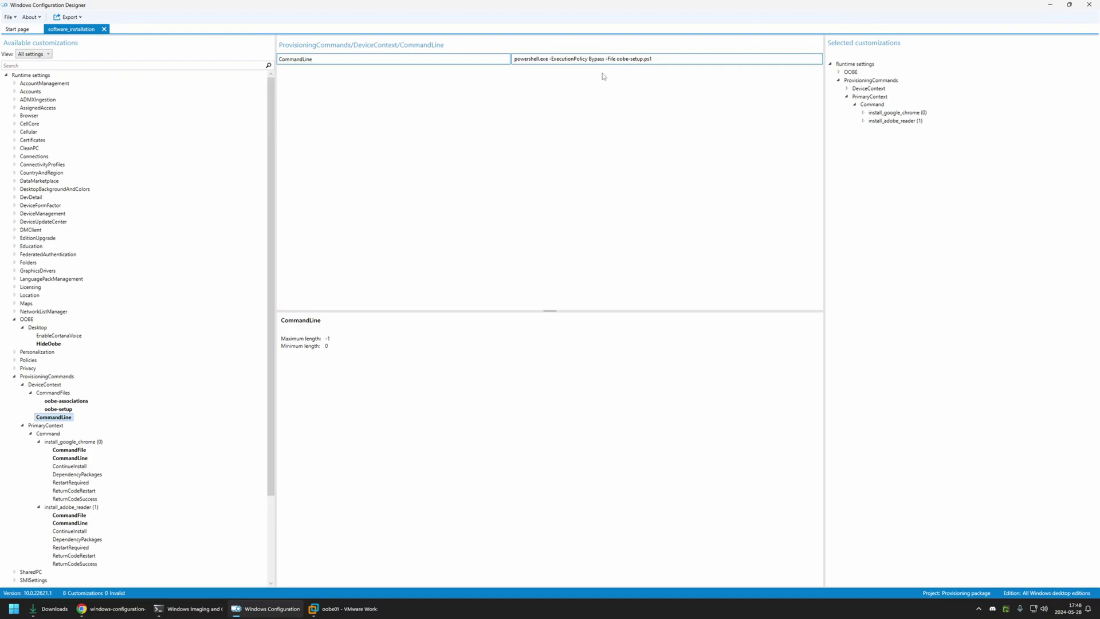
# Step: Export and build the software_installation provisioning package, keeping the default description, security and output location settings
pyautogui.click(68, 17)
pyautogui.click(69, 27)
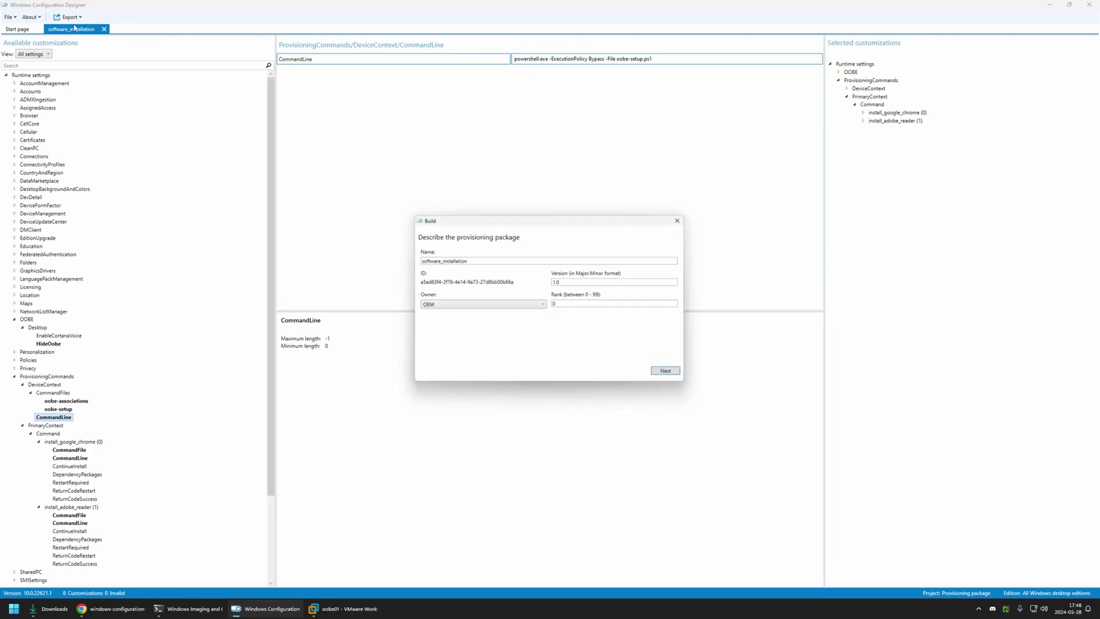
pyautogui.click(669, 373)
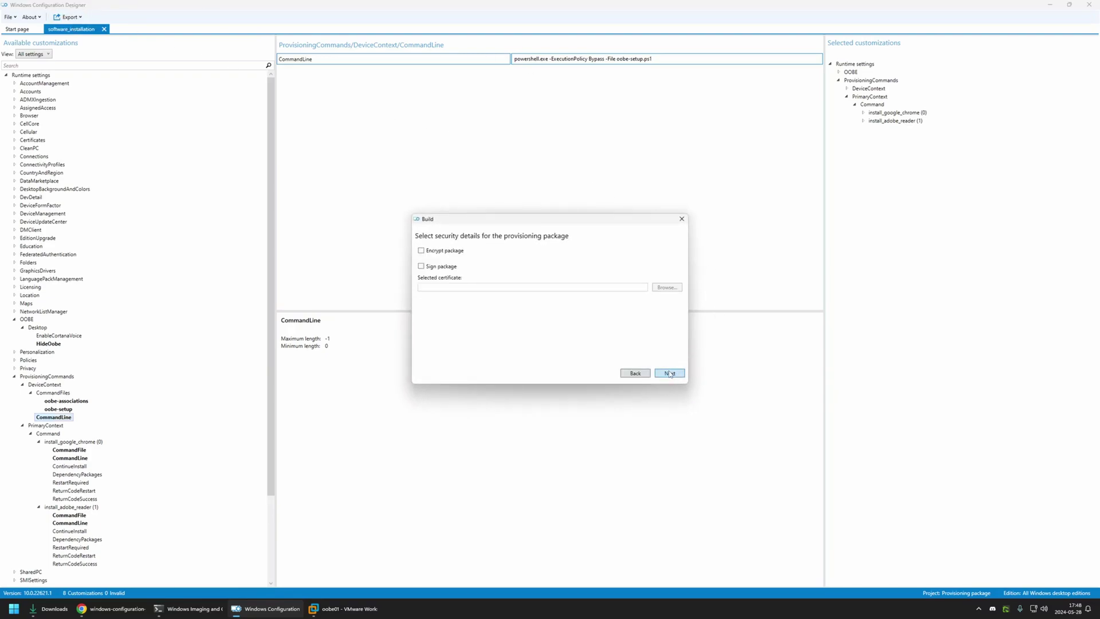
pyautogui.click(669, 373)
pyautogui.click(669, 373)
pyautogui.click(600, 373)
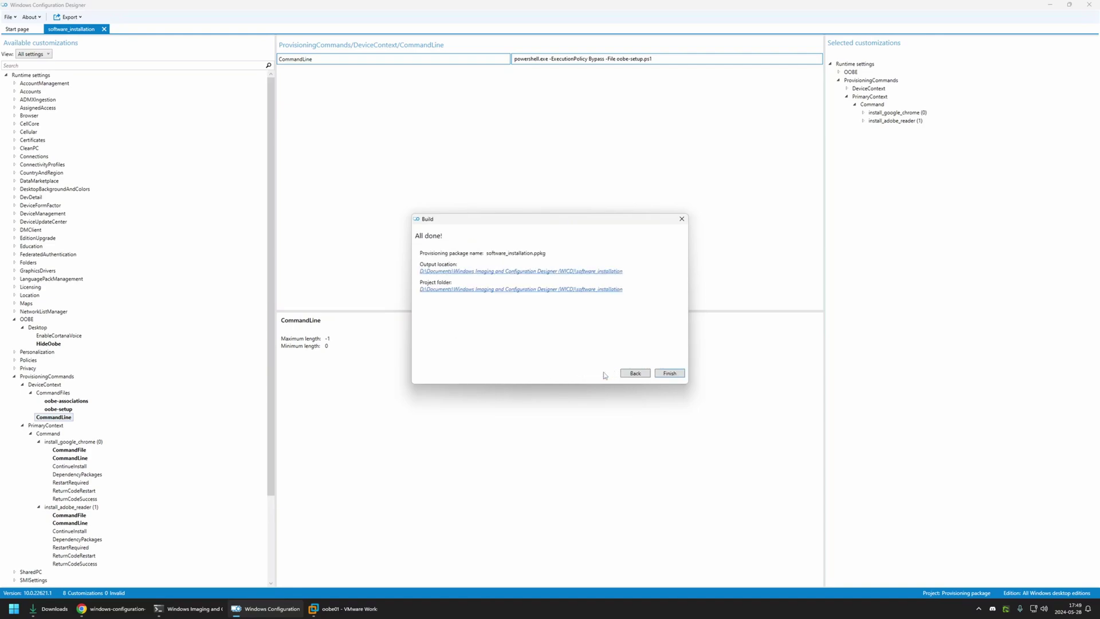
# Step: Open the build's output location and copy software_installation.ppkg to the USB (E:) drive
pyautogui.click(491, 272)
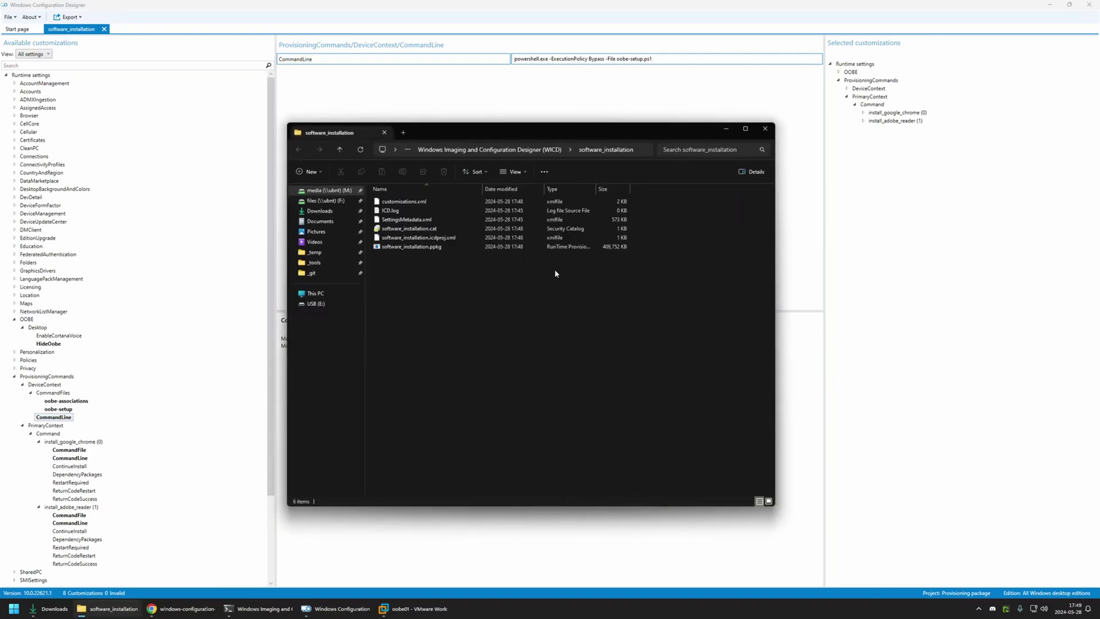
pyautogui.click(422, 246)
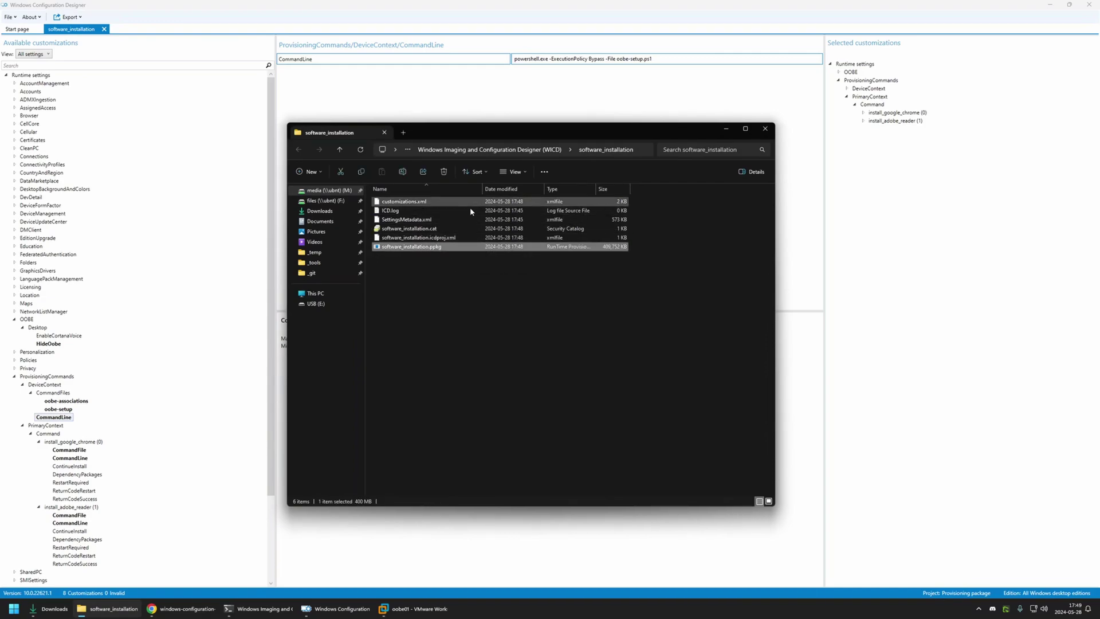
pyautogui.click(412, 255)
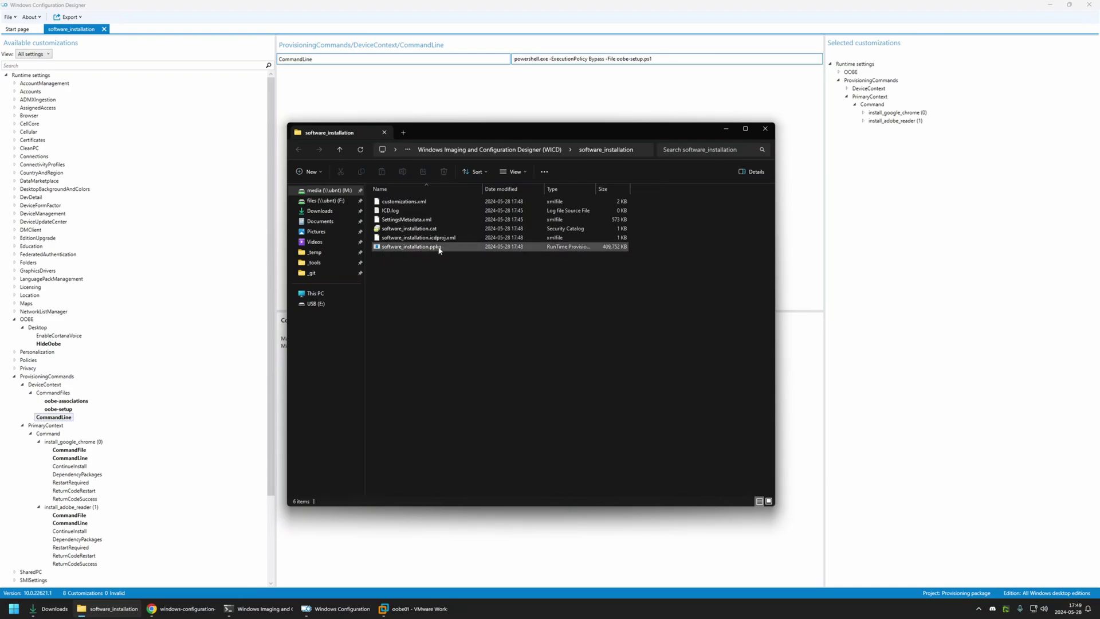
pyautogui.rightClick(400, 249)
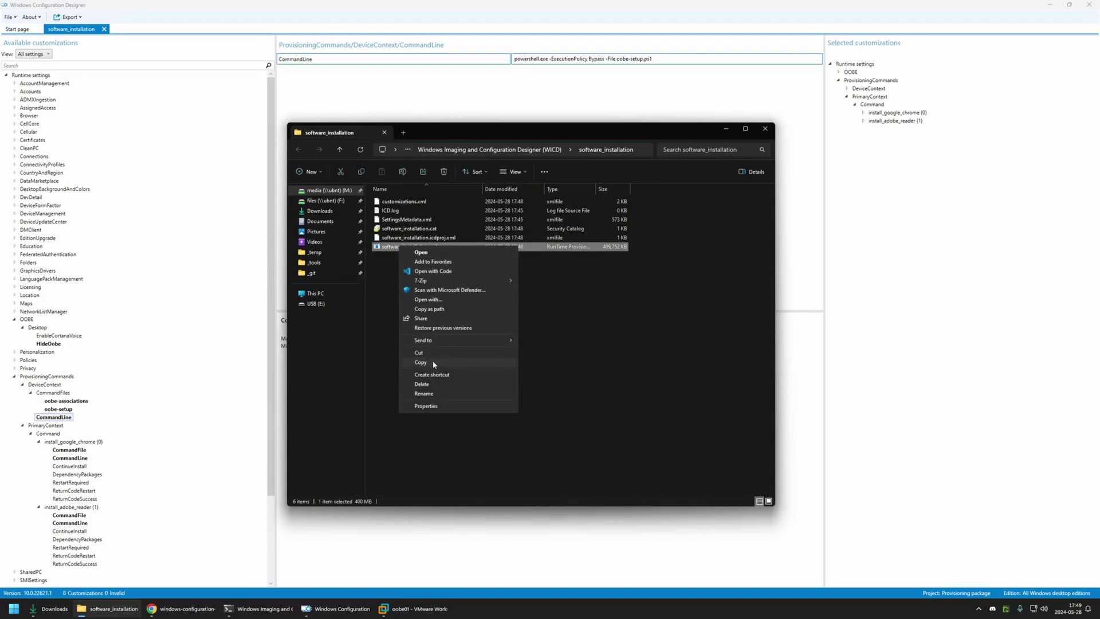
pyautogui.click(421, 362)
pyautogui.click(316, 304)
pyautogui.rightClick(399, 203)
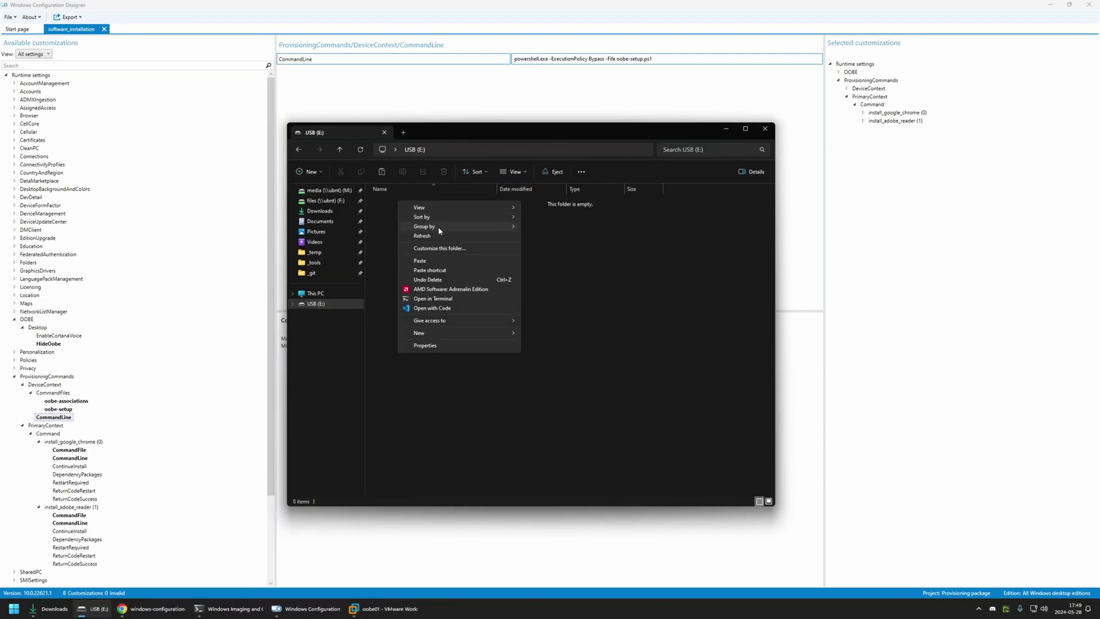
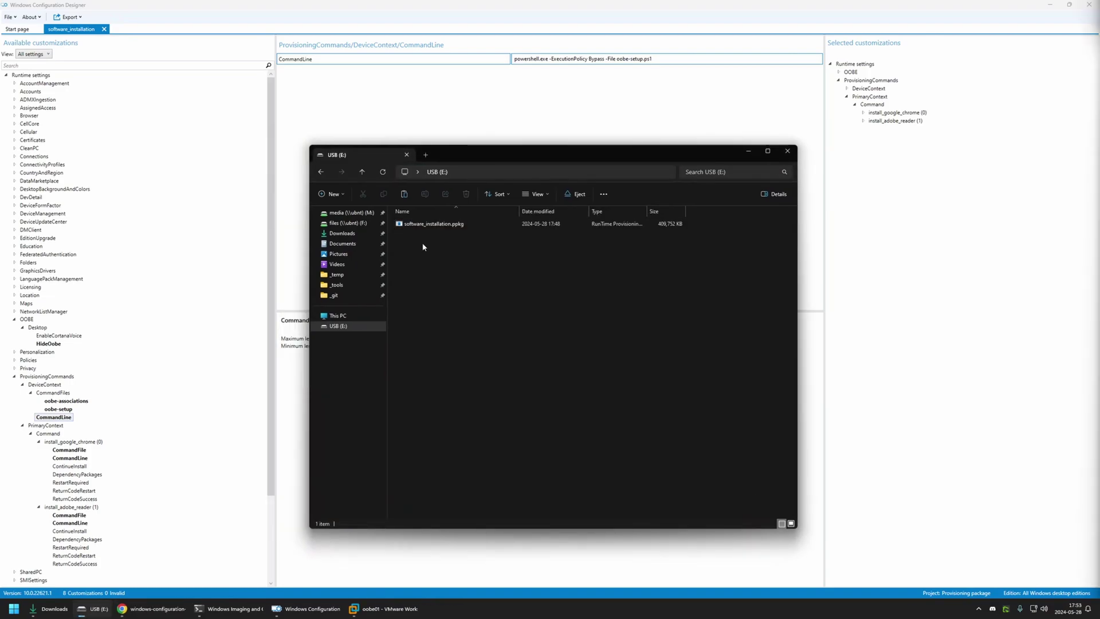
# Step: Switch to VMware Workstation and connect the Silicon Motion Type-C removable device to the oobe01 virtual machine
pyautogui.click(383, 609)
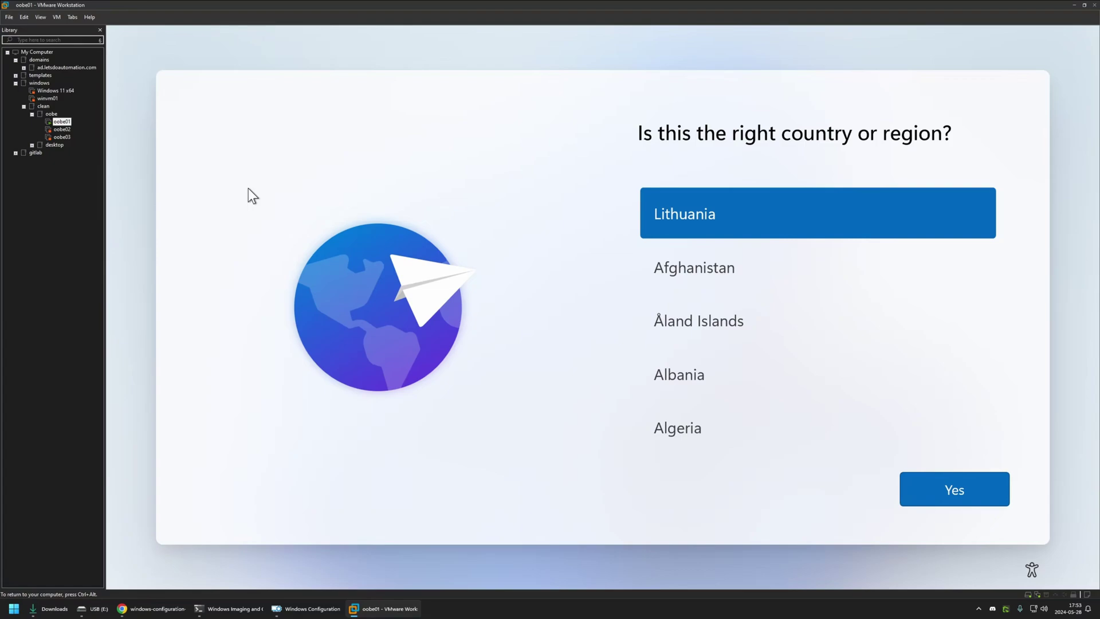
pyautogui.hotkey('ctrl', 'alt')
pyautogui.click(56, 17)
pyautogui.moveTo(82, 40)
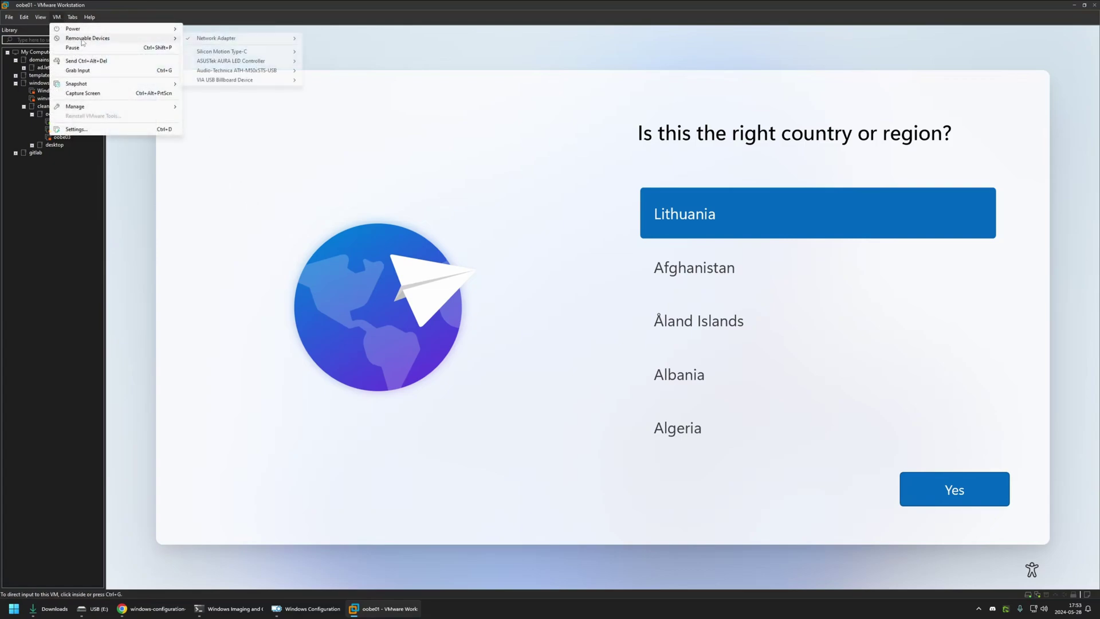
pyautogui.moveTo(229, 53)
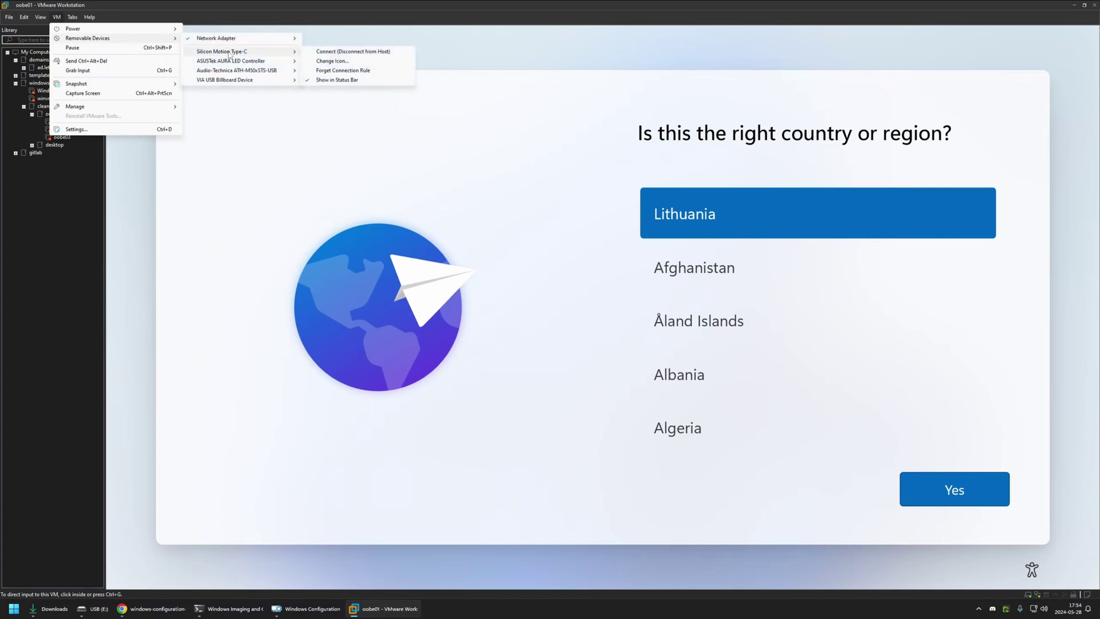
pyautogui.click(362, 52)
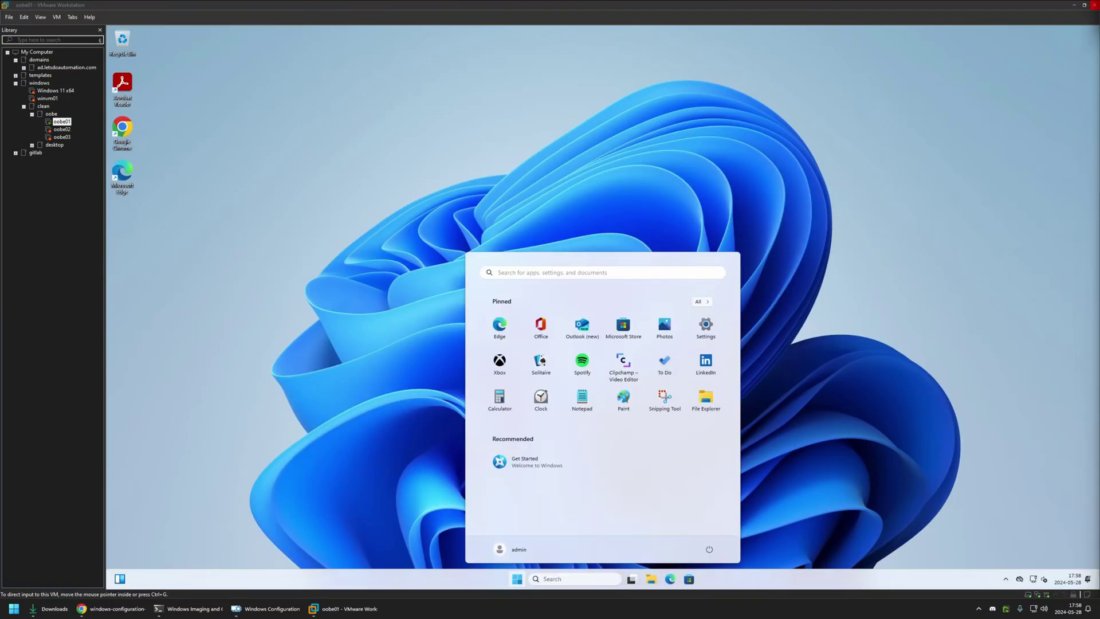
# Step: Open the Default apps settings in the oobe01 virtual machine and check the defaults for Adobe Acrobat Reader and Google Chrome
pyautogui.click(308, 119)
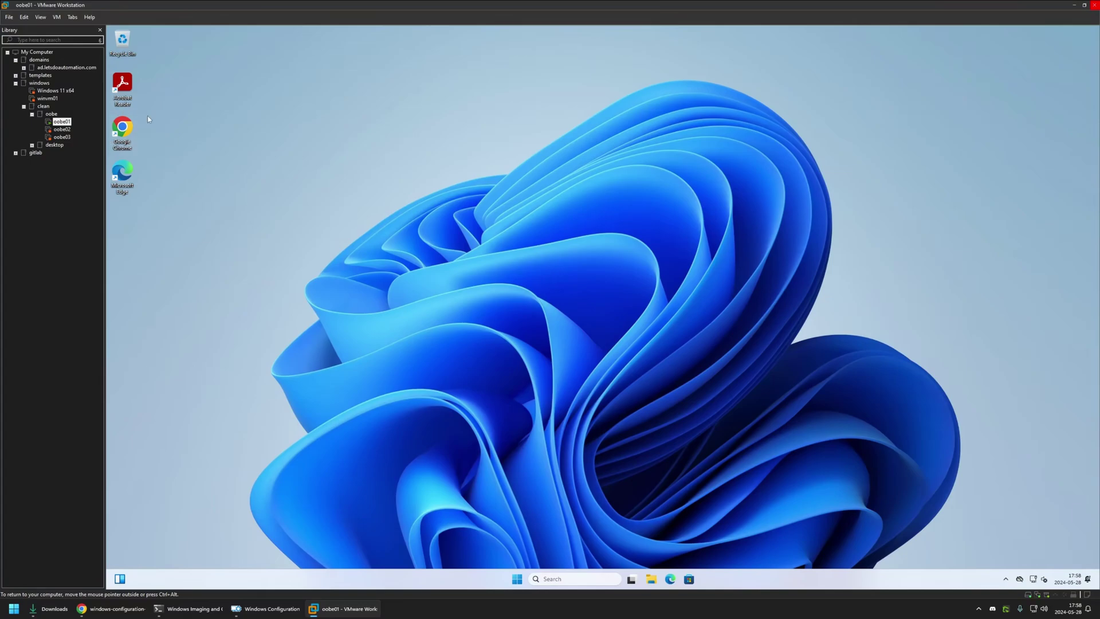
pyautogui.click(512, 578)
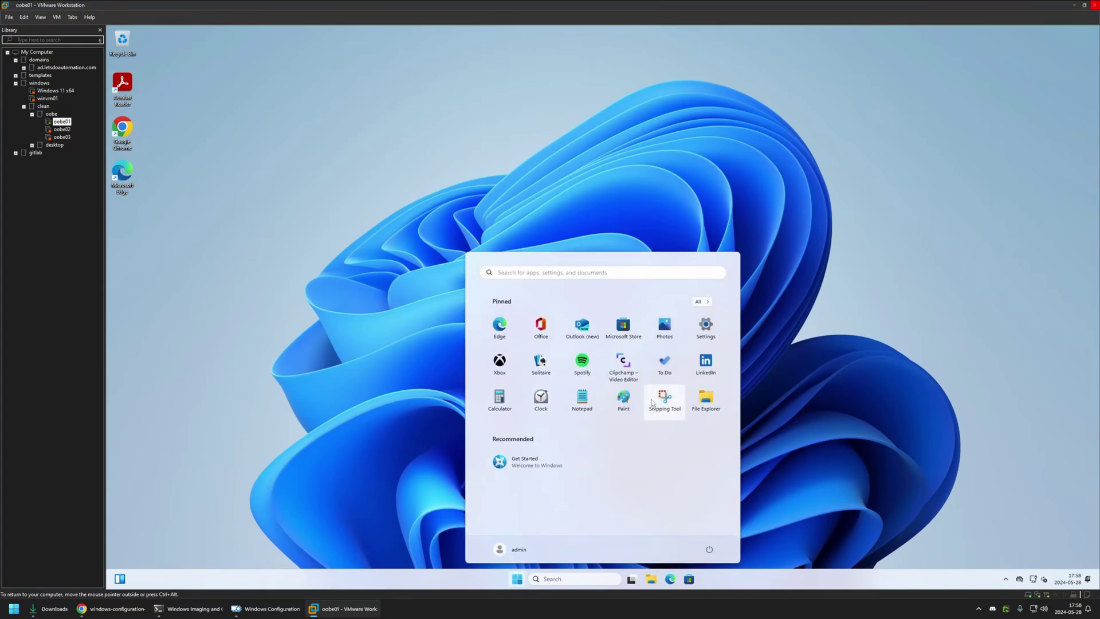
pyautogui.write('defaul')
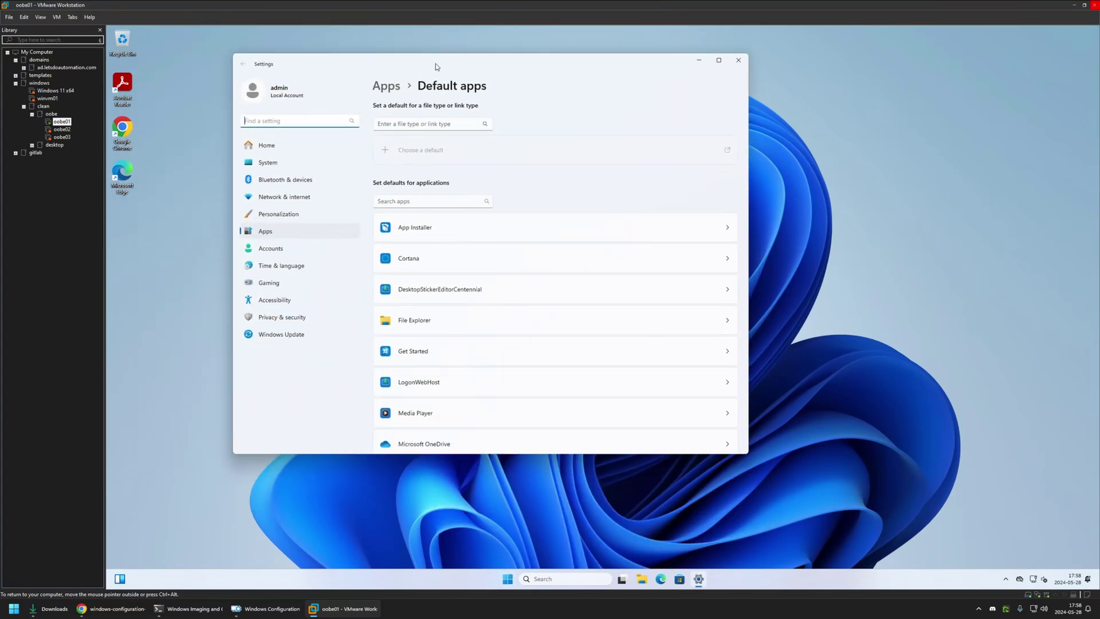
pyautogui.click(506, 226)
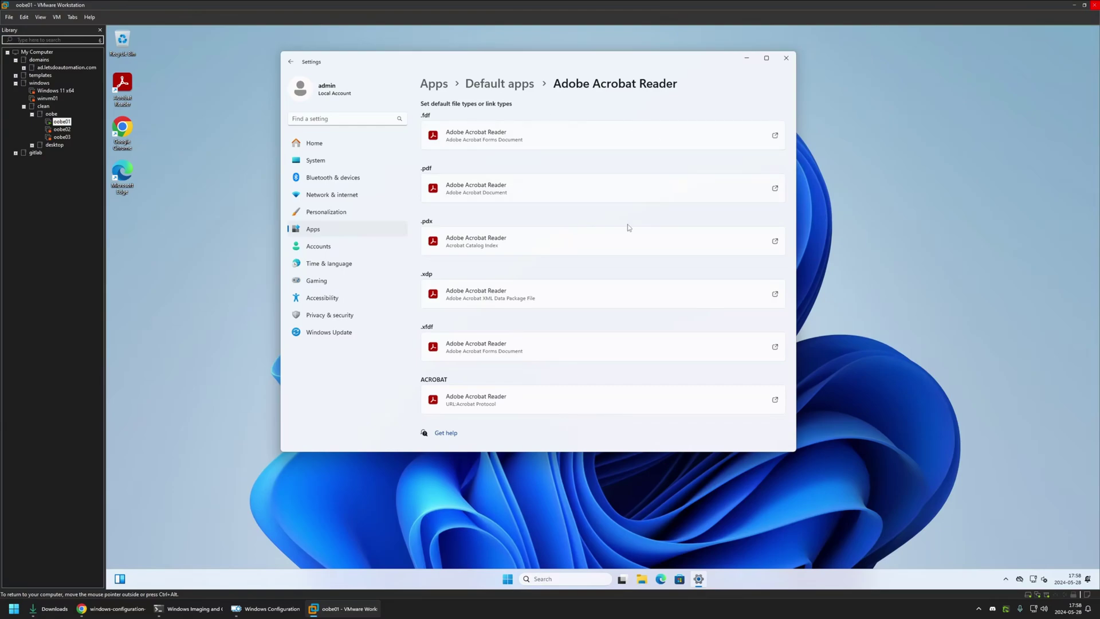
pyautogui.click(498, 84)
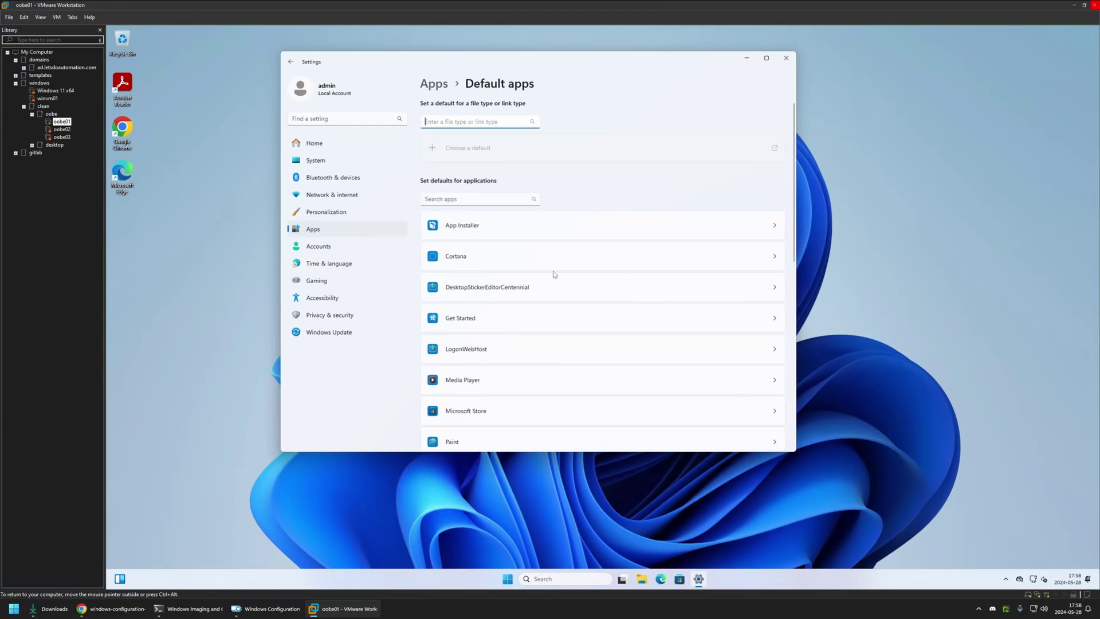
pyautogui.scroll(-5, 554, 274)
pyautogui.click(491, 225)
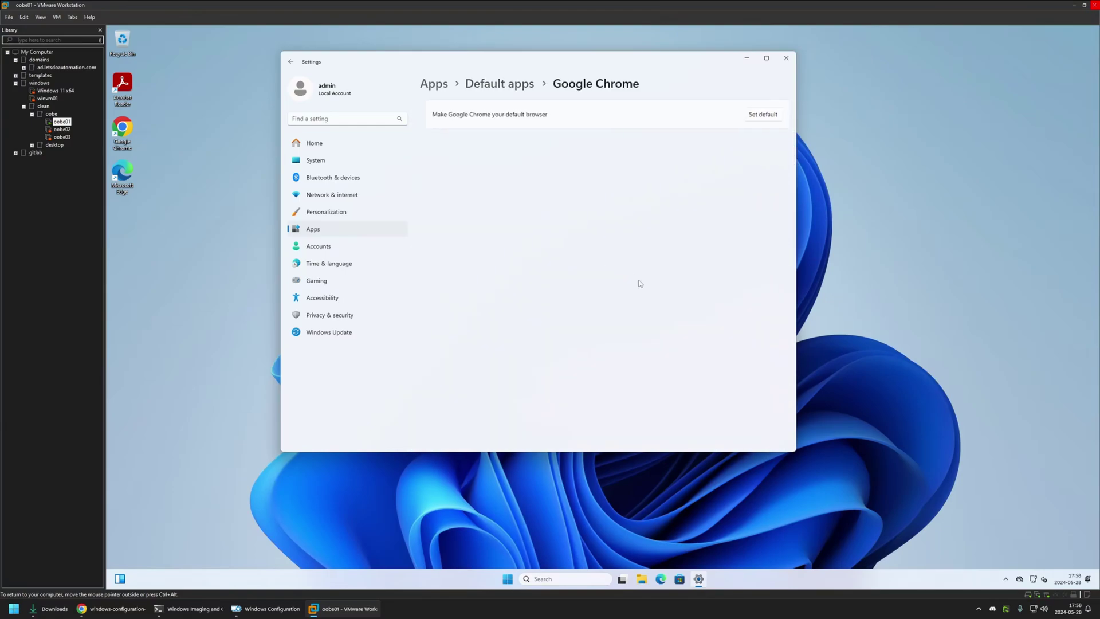